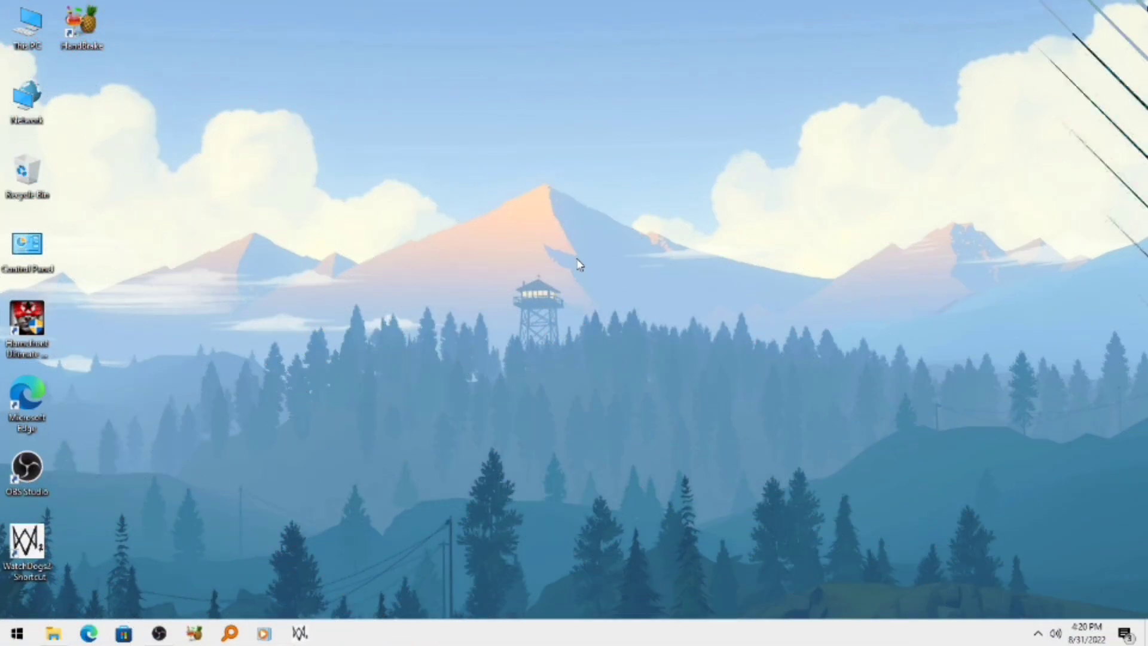
- Hide all desktop icons
{"action": "left_click_drag", "start_coordinate": [147, 2], "coordinate": [4, 583]}
{"action": "right_click", "coordinate": [477, 183]}
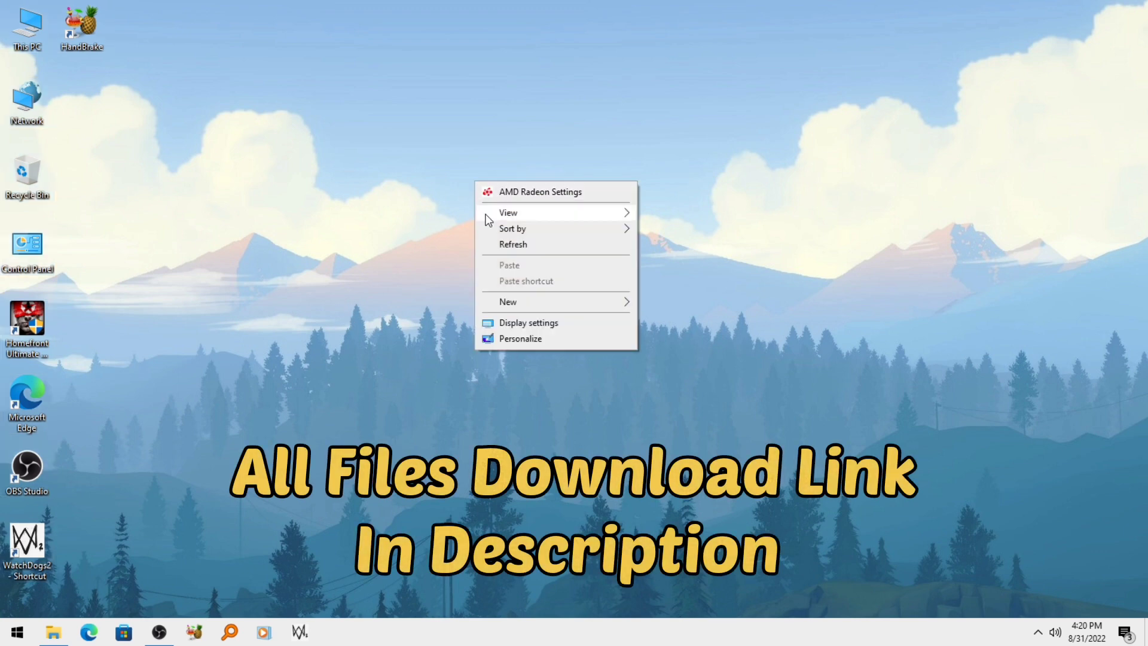
{"action": "mouse_move", "coordinate": [568, 214]}
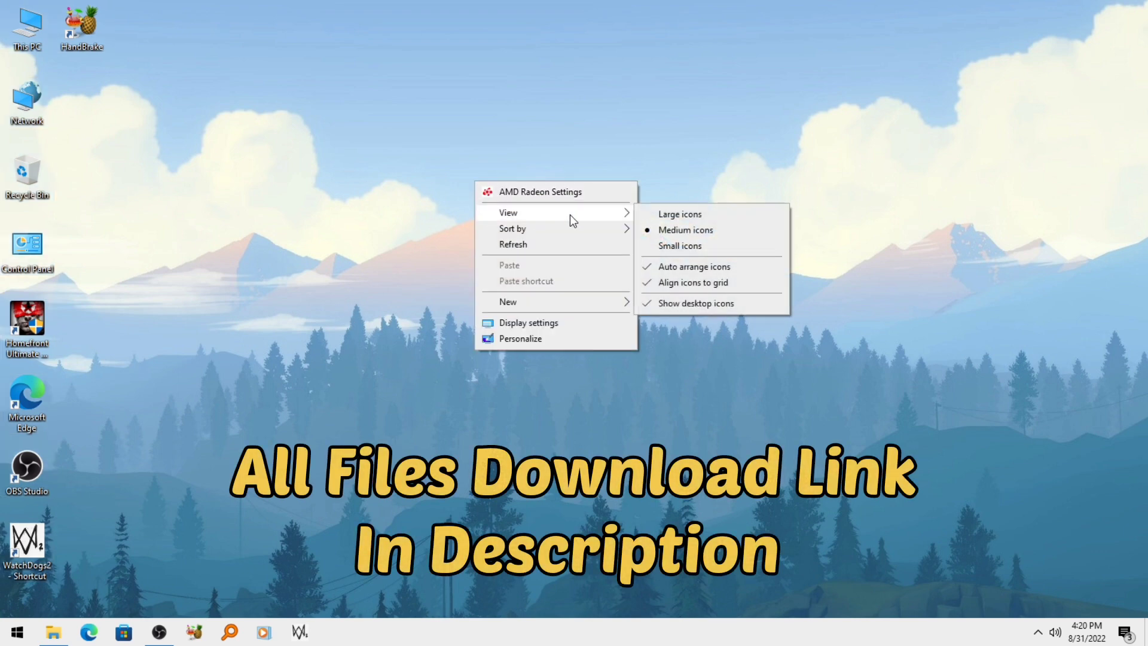
{"action": "left_click", "coordinate": [710, 303]}
- Set the Windows color mode to Dark in the personalization settings and close the settings window
{"action": "right_click", "coordinate": [589, 632]}
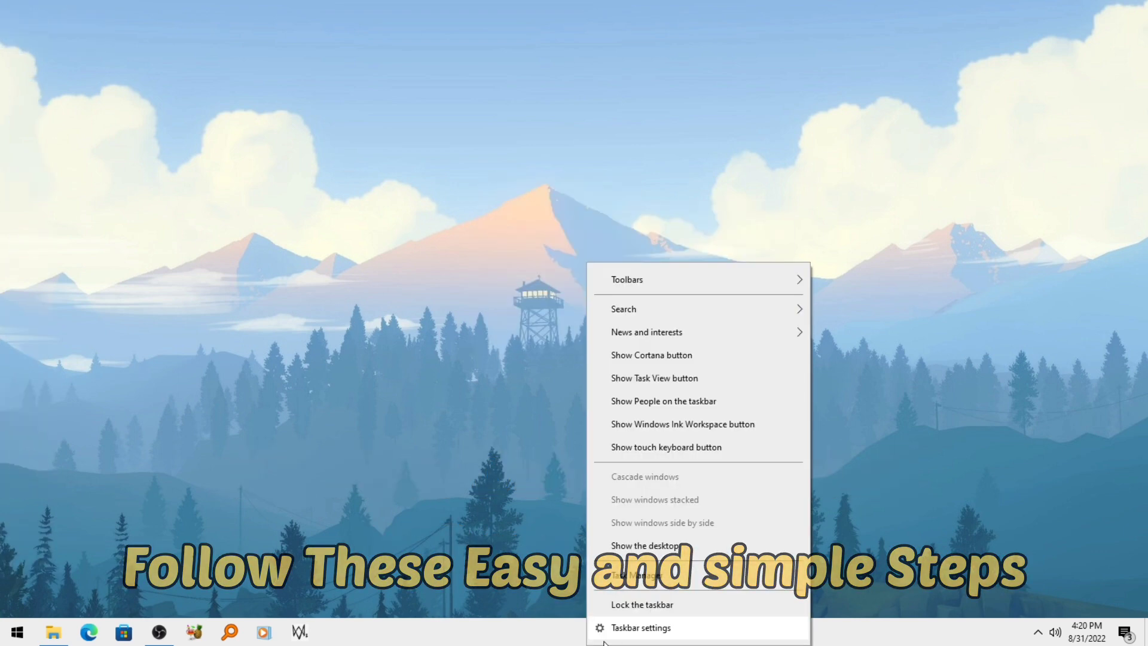
{"action": "left_click", "coordinate": [624, 623]}
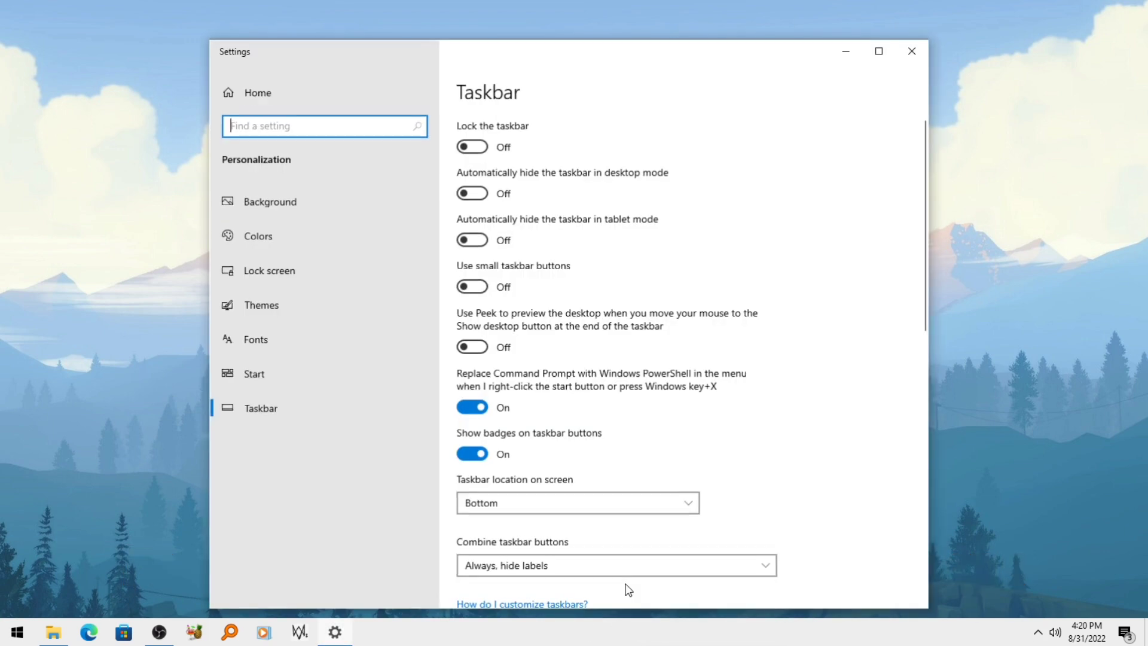
{"action": "left_click", "coordinate": [343, 236]}
{"action": "left_click", "coordinate": [499, 322]}
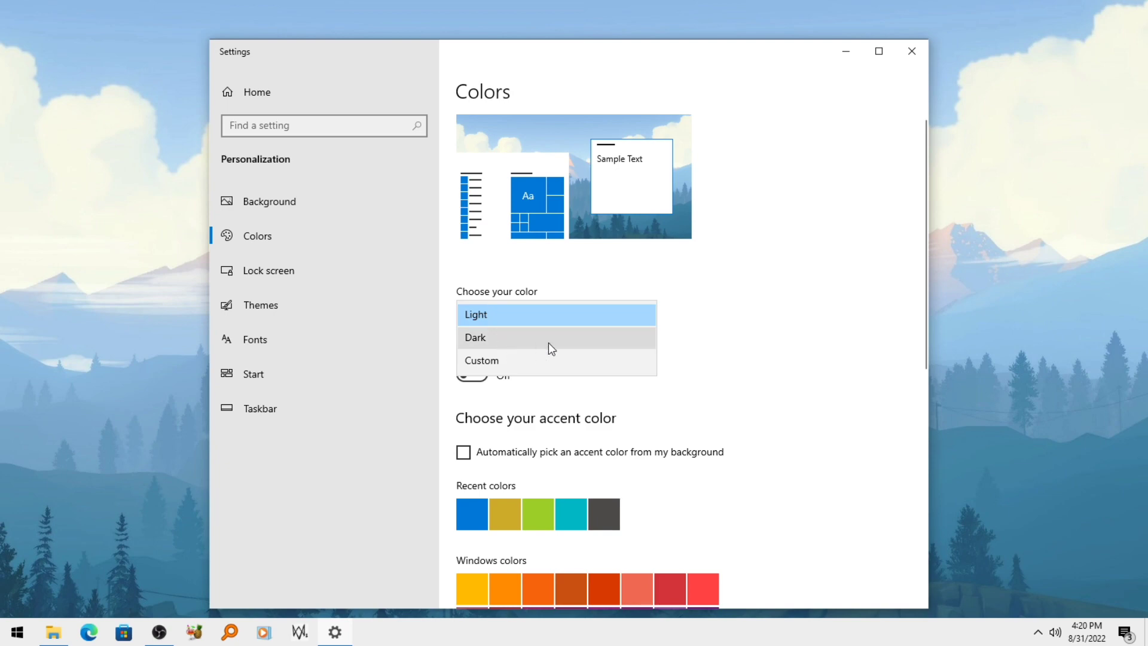
{"action": "left_click", "coordinate": [509, 343]}
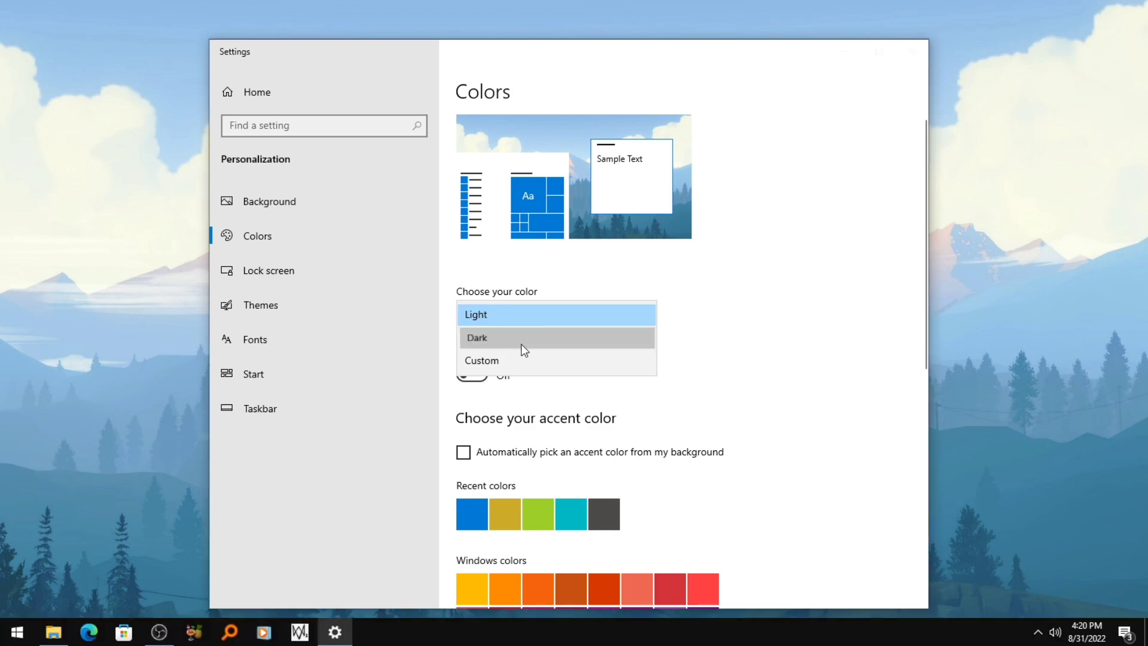
{"action": "left_click", "coordinate": [620, 345]}
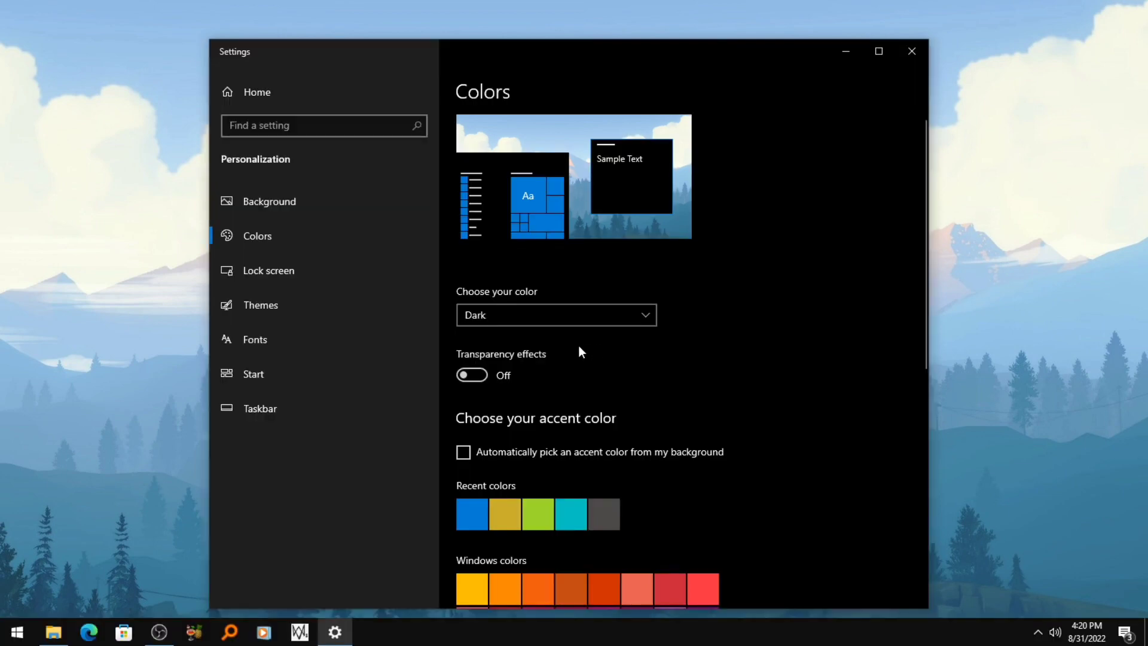
{"action": "left_click", "coordinate": [910, 53]}
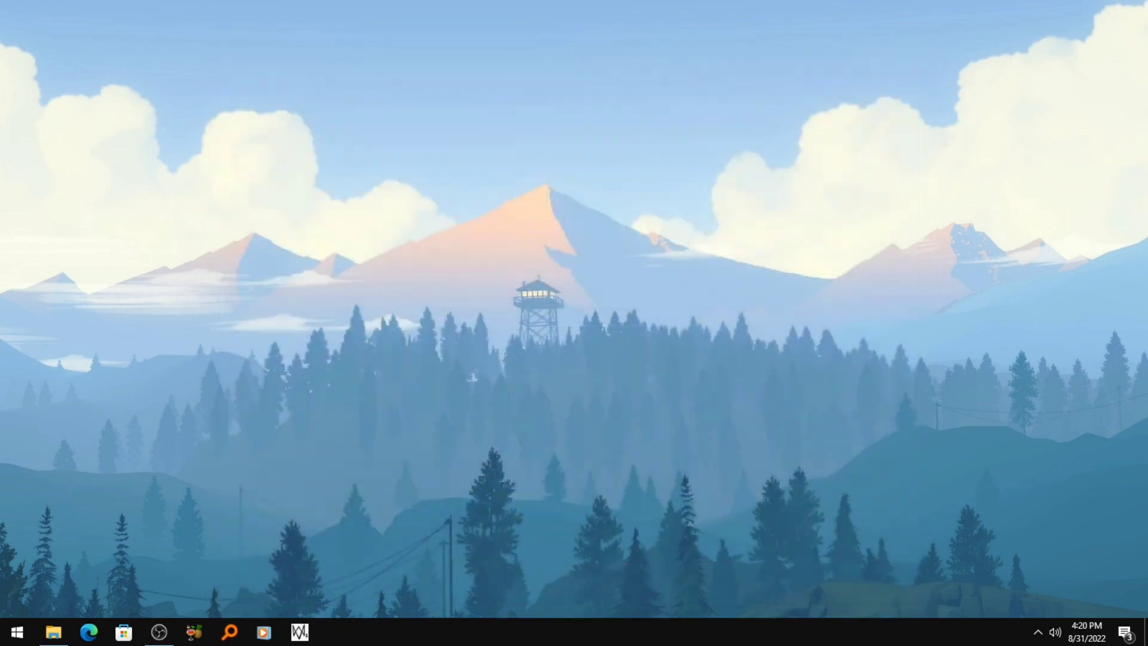
- Add the Links toolbar to the taskbar, place it beside the Start button, and move the app icons to the taskbar's center
{"action": "right_click", "coordinate": [607, 633]}
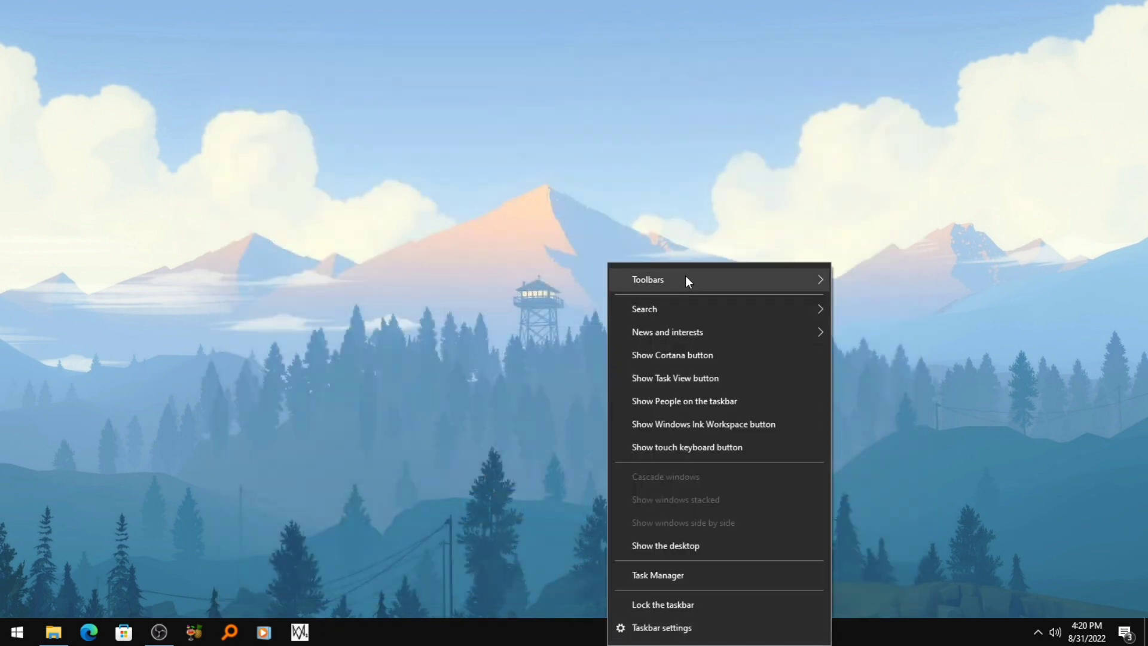
{"action": "mouse_move", "coordinate": [685, 279]}
{"action": "left_click", "coordinate": [873, 301]}
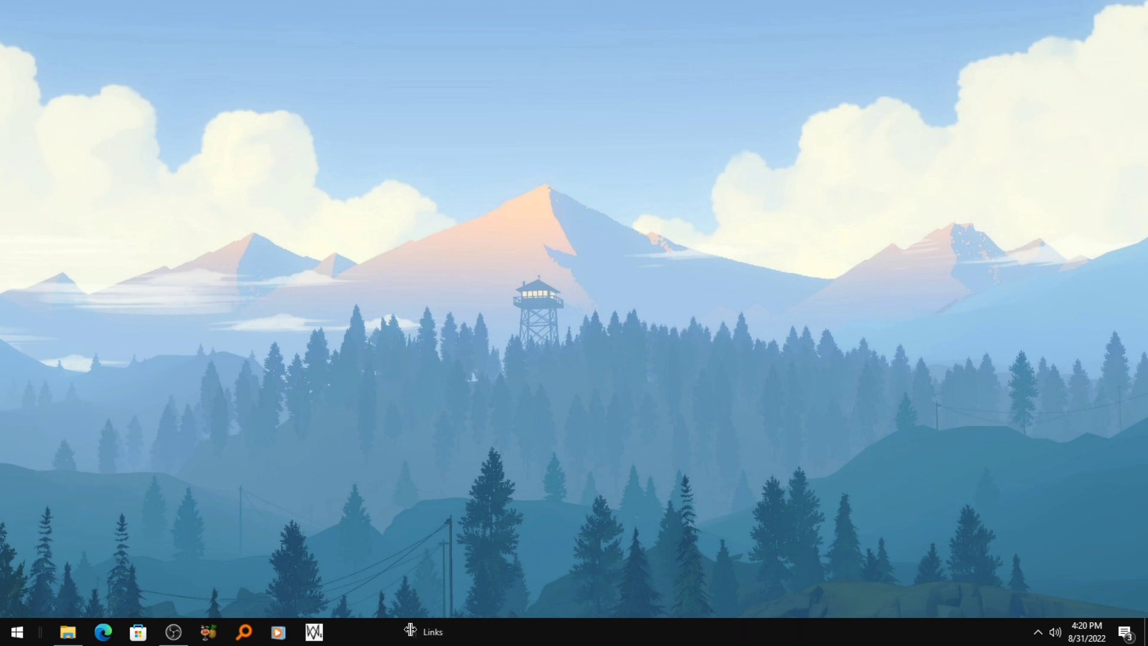
{"action": "left_click_drag", "start_coordinate": [410, 629], "coordinate": [18, 624]}
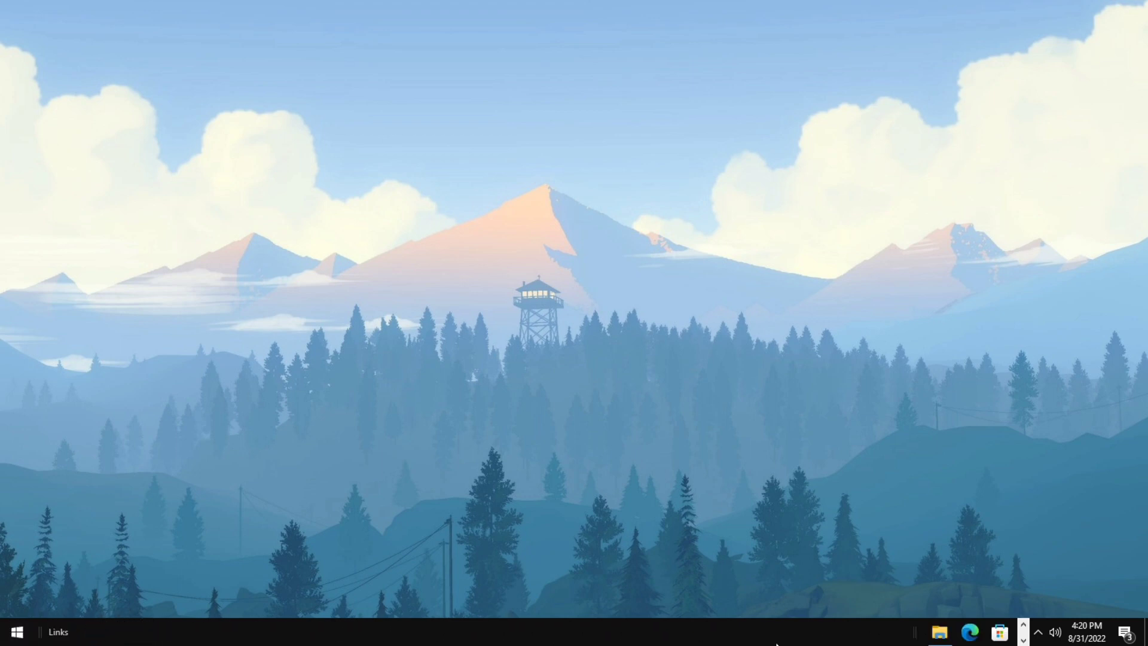
{"action": "left_click_drag", "start_coordinate": [909, 630], "coordinate": [486, 629]}
- Hide the Links toolbar's title and lock the taskbar
{"action": "right_click", "coordinate": [457, 631]}
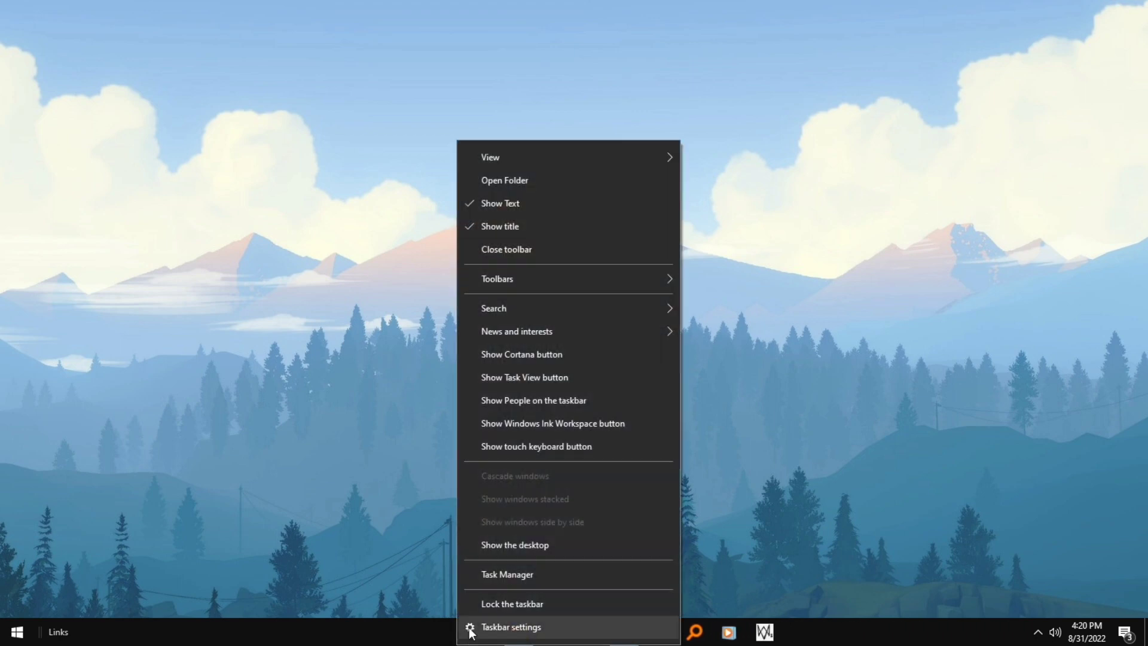
{"action": "left_click", "coordinate": [534, 231]}
{"action": "right_click", "coordinate": [443, 631]}
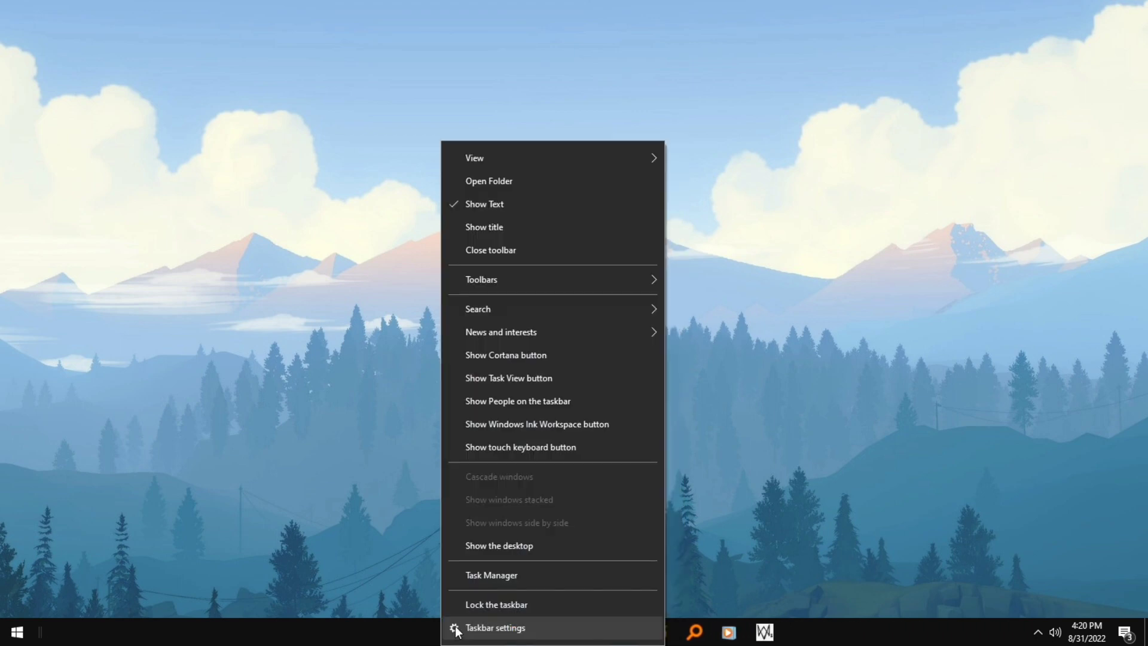
{"action": "left_click", "coordinate": [465, 608]}
- Install Rainmeter-4.5.13 from the Downloads folder in English with the default options, and run it on completion
{"action": "left_click", "coordinate": [474, 632]}
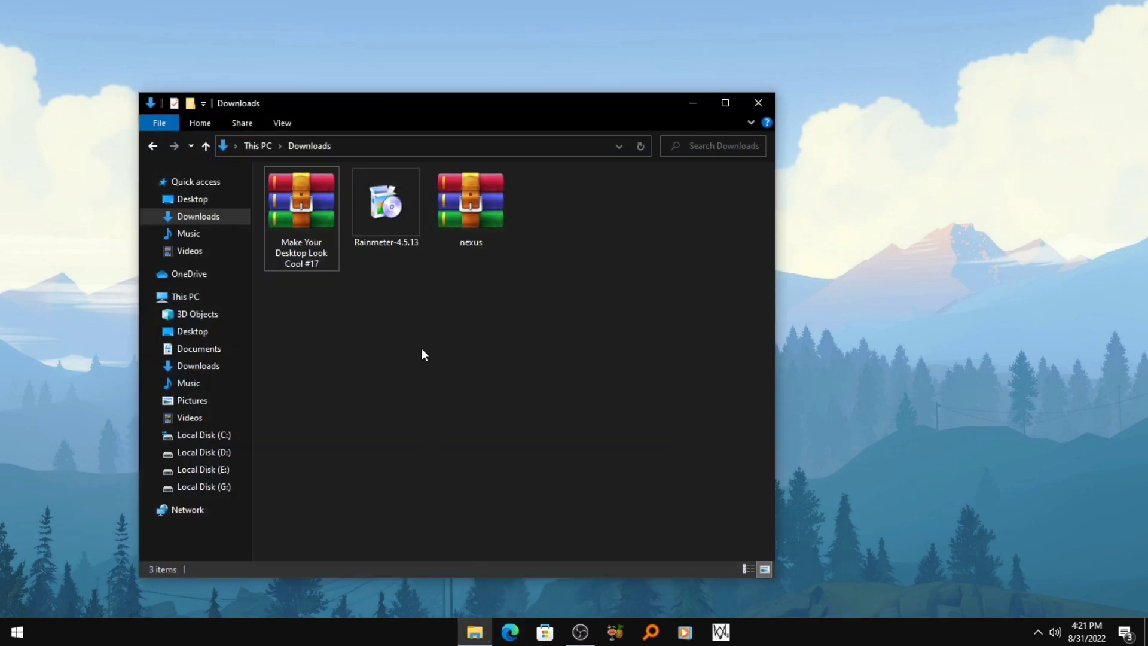
{"action": "double_click", "coordinate": [397, 232]}
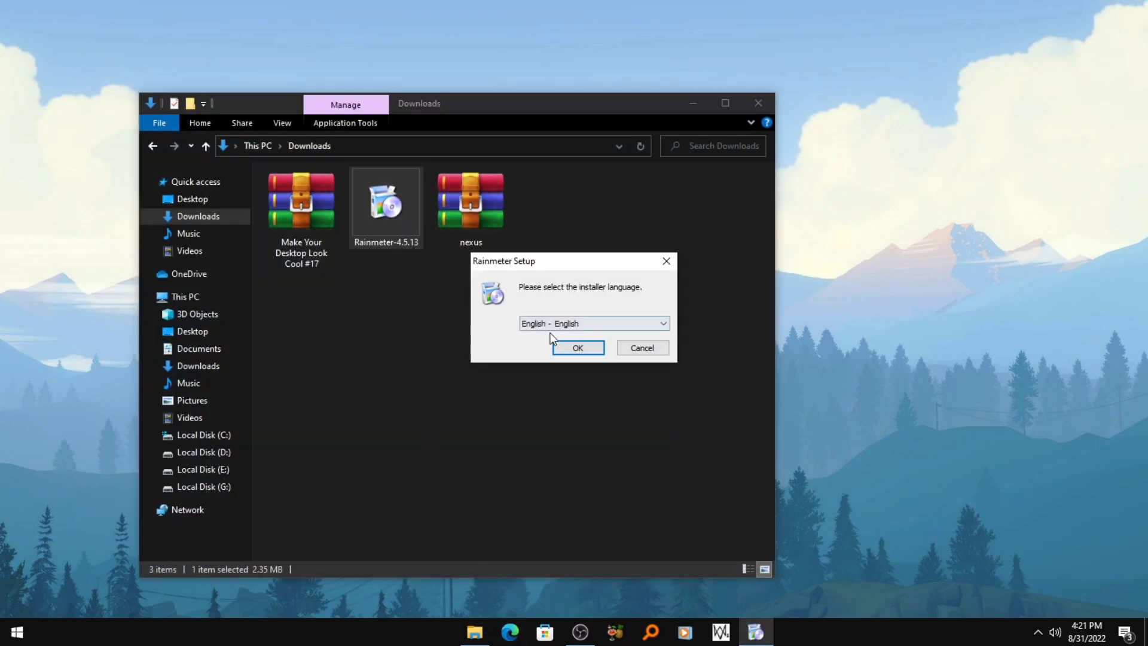
{"action": "left_click", "coordinate": [573, 346]}
{"action": "left_click", "coordinate": [643, 429]}
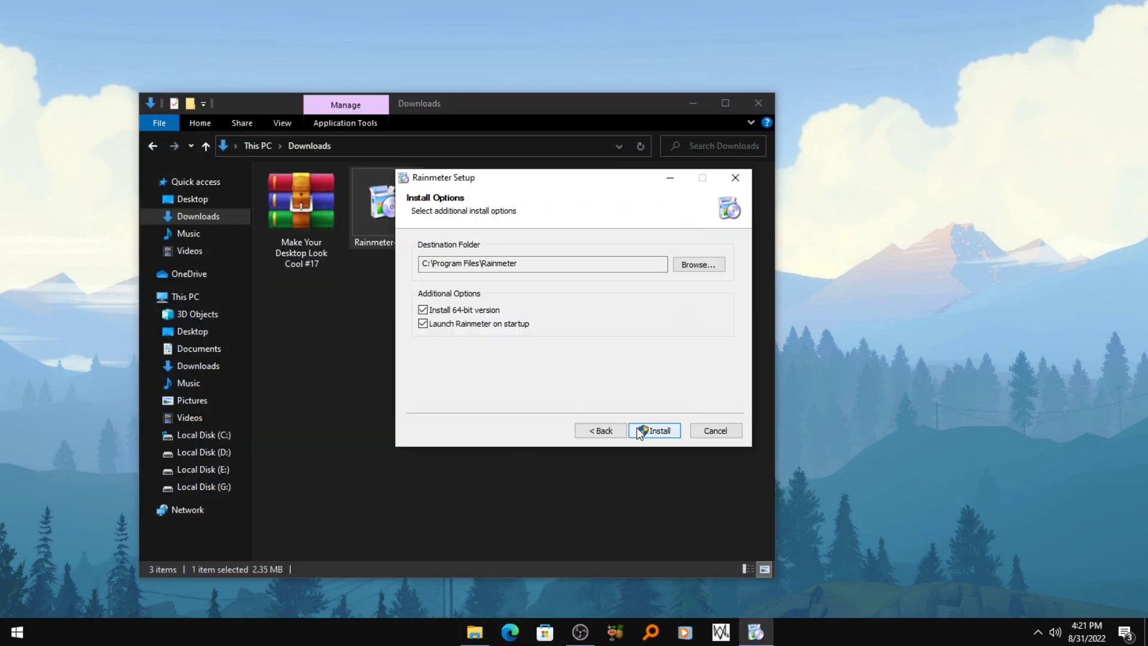
{"action": "left_click", "coordinate": [641, 428]}
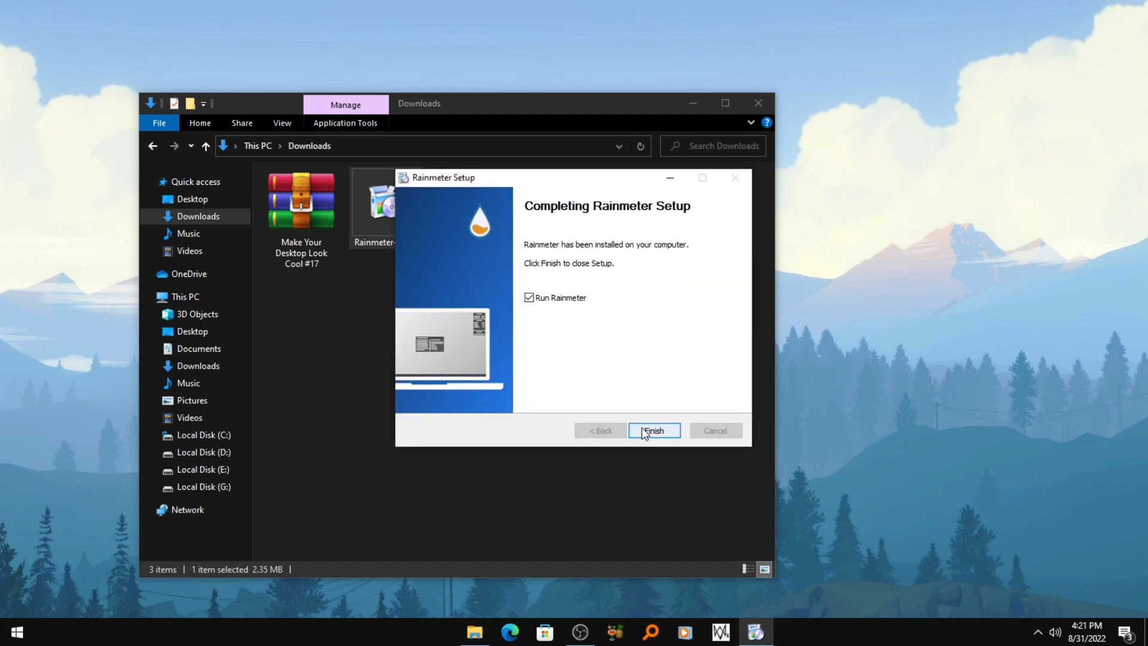
{"action": "left_click", "coordinate": [640, 428]}
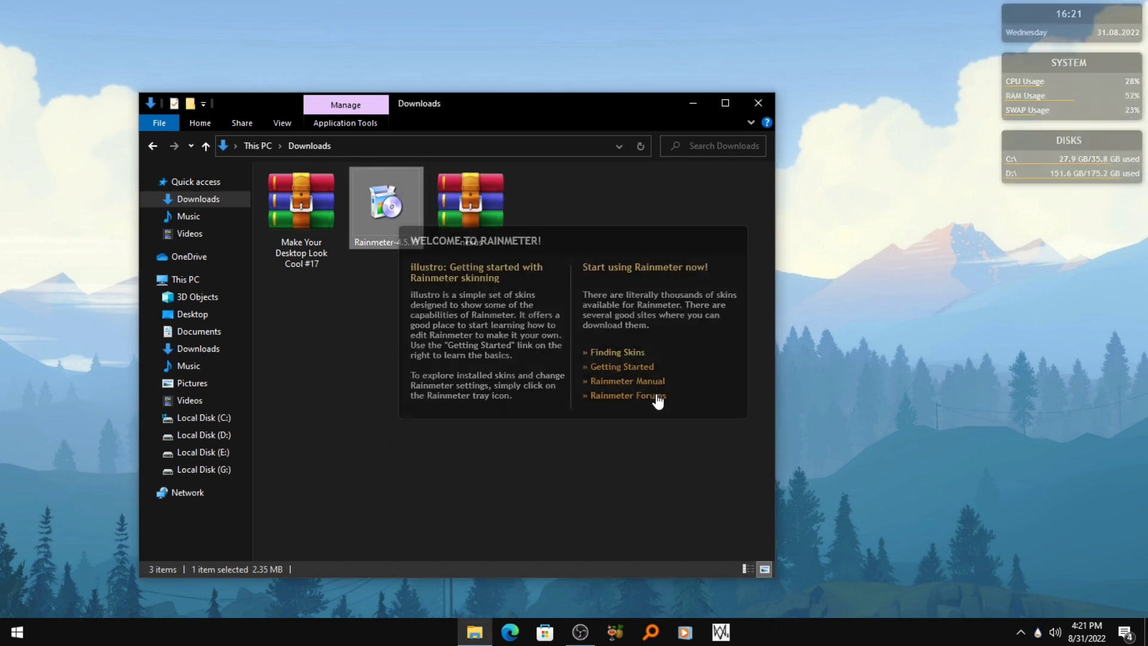
- Unload Rainmeter's default illustro skins: the welcome panel, Disks, System and Clock
{"action": "right_click", "coordinate": [662, 339]}
{"action": "left_click", "coordinate": [702, 565]}
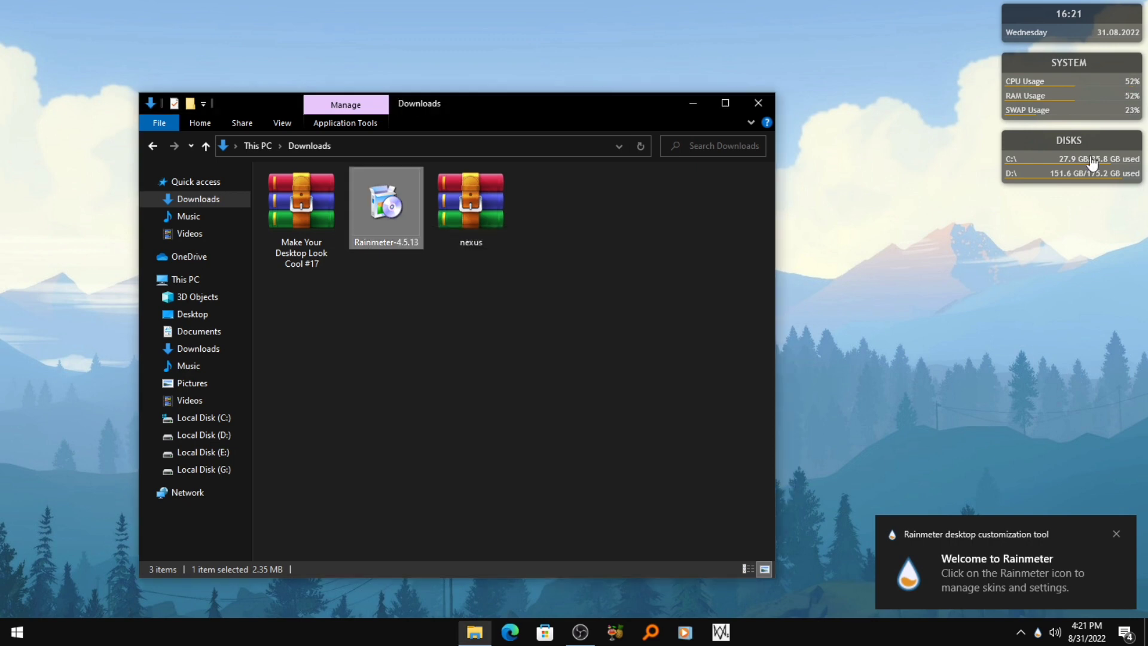
{"action": "right_click", "coordinate": [1102, 172]}
{"action": "left_click", "coordinate": [1085, 325]}
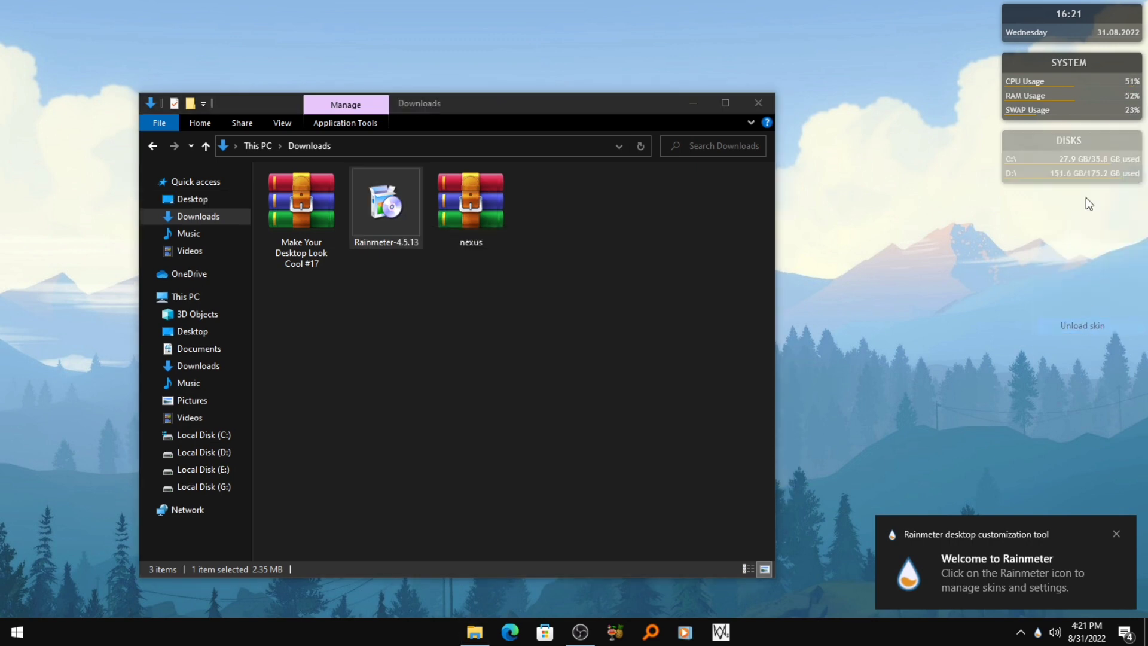
{"action": "right_click", "coordinate": [1070, 109]}
{"action": "left_click", "coordinate": [1082, 270]}
{"action": "right_click", "coordinate": [1063, 38]}
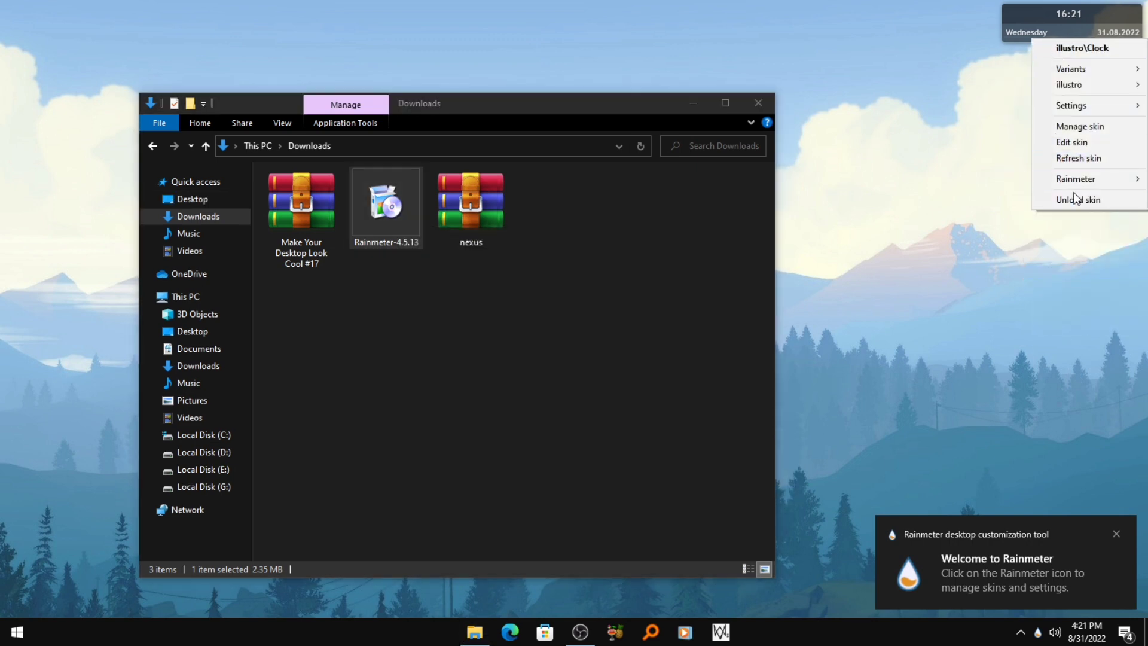
{"action": "left_click", "coordinate": [1059, 201]}
- Extract the nexus archive into Downloads and install Nexus 20.10 in English, accepting the license agreement and launching it on completion
{"action": "right_click", "coordinate": [465, 211]}
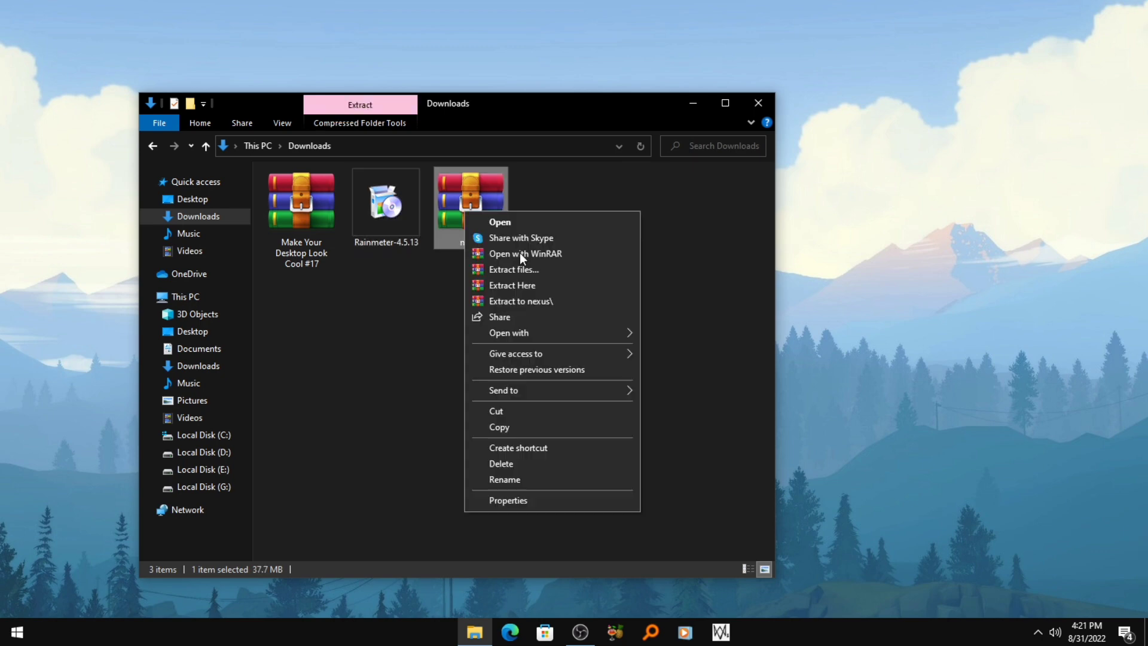
{"action": "left_click", "coordinate": [538, 283]}
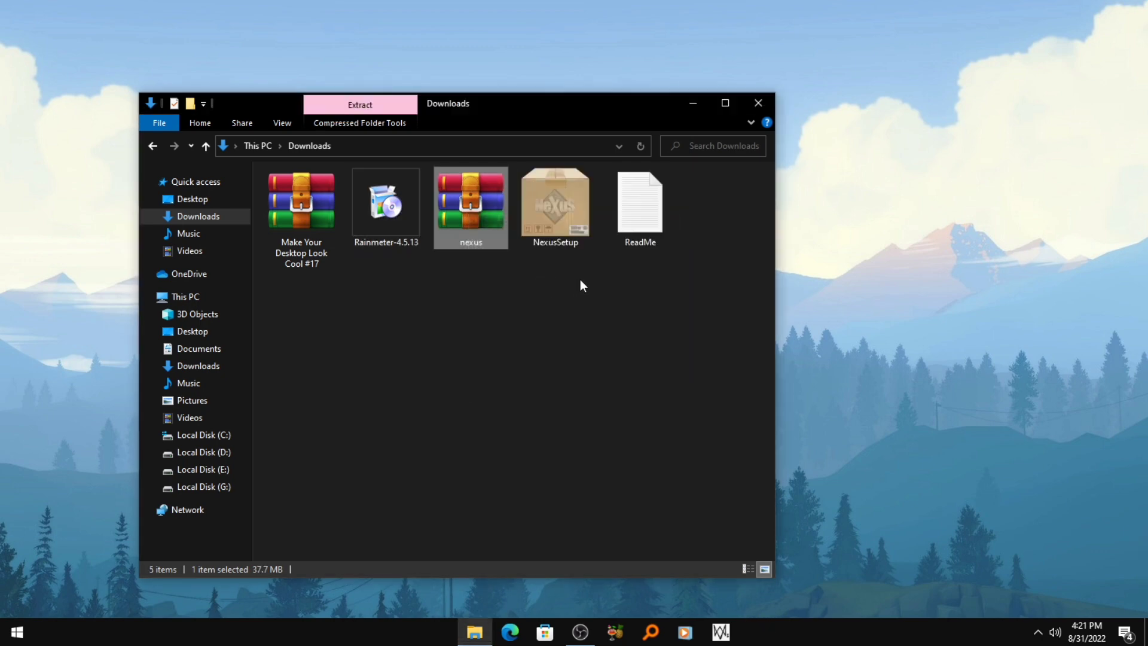
{"action": "left_click", "coordinate": [570, 221]}
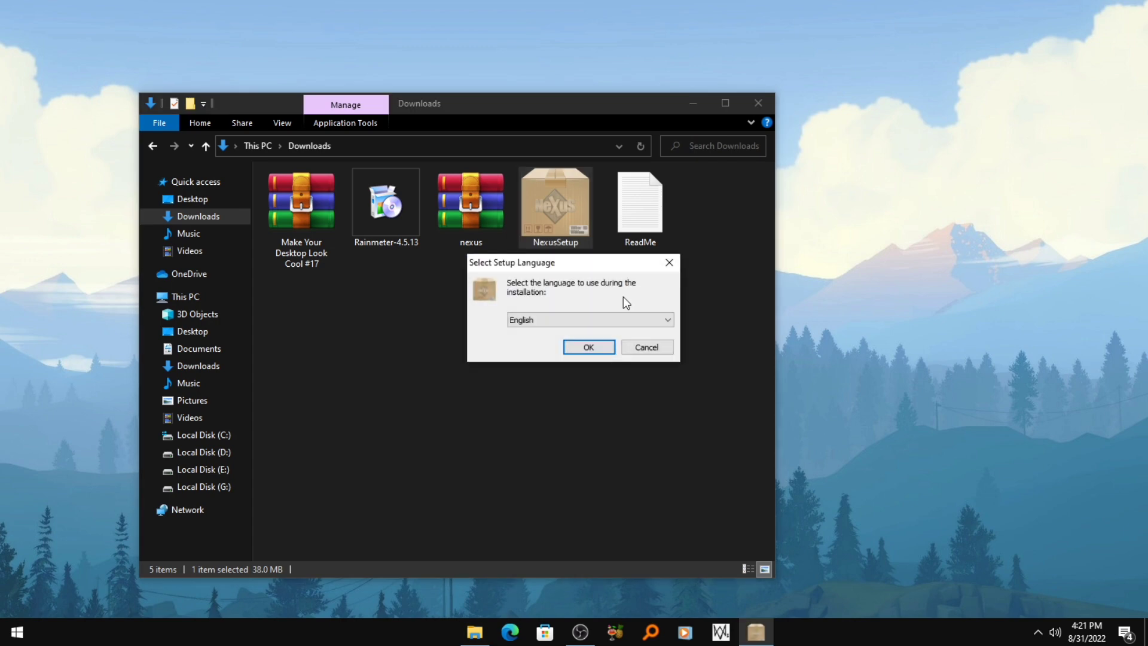
{"action": "left_click", "coordinate": [588, 346]}
{"action": "left_click", "coordinate": [518, 387]}
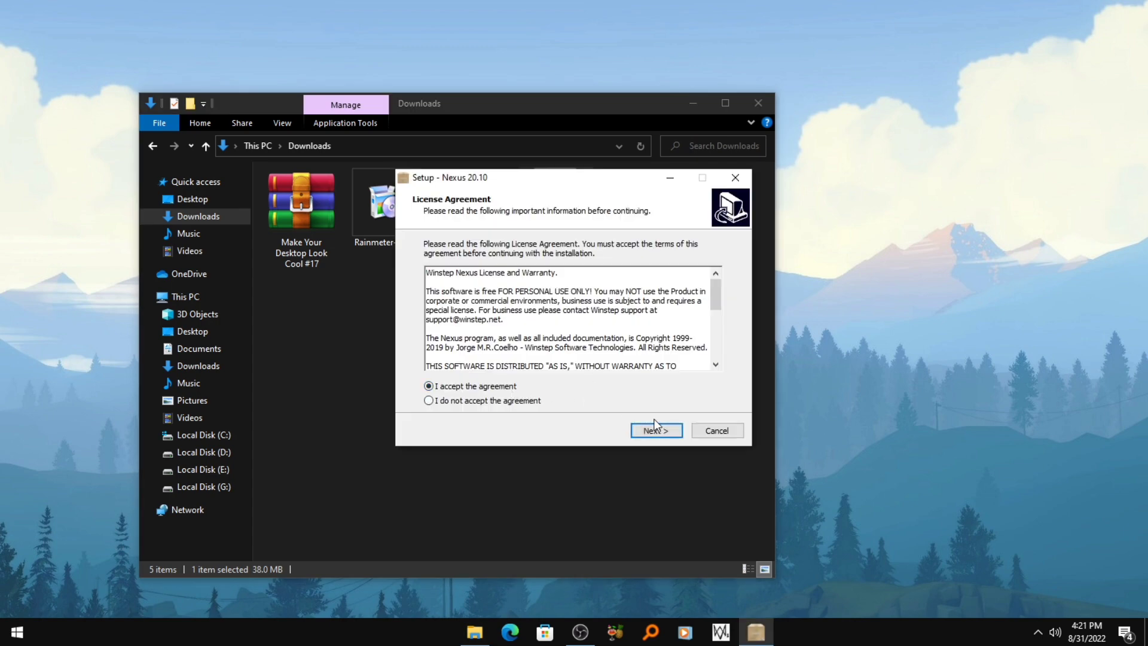
{"action": "left_click", "coordinate": [656, 431]}
{"action": "left_click", "coordinate": [656, 431]}
{"action": "left_click", "coordinate": [657, 431]}
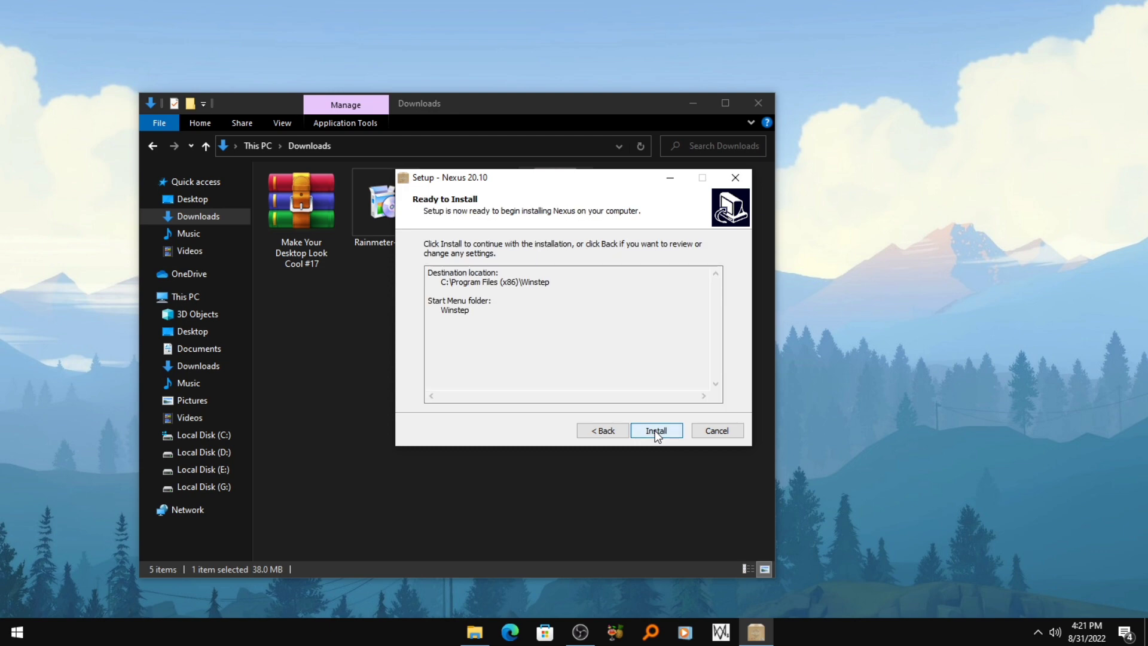
{"action": "left_click", "coordinate": [656, 431]}
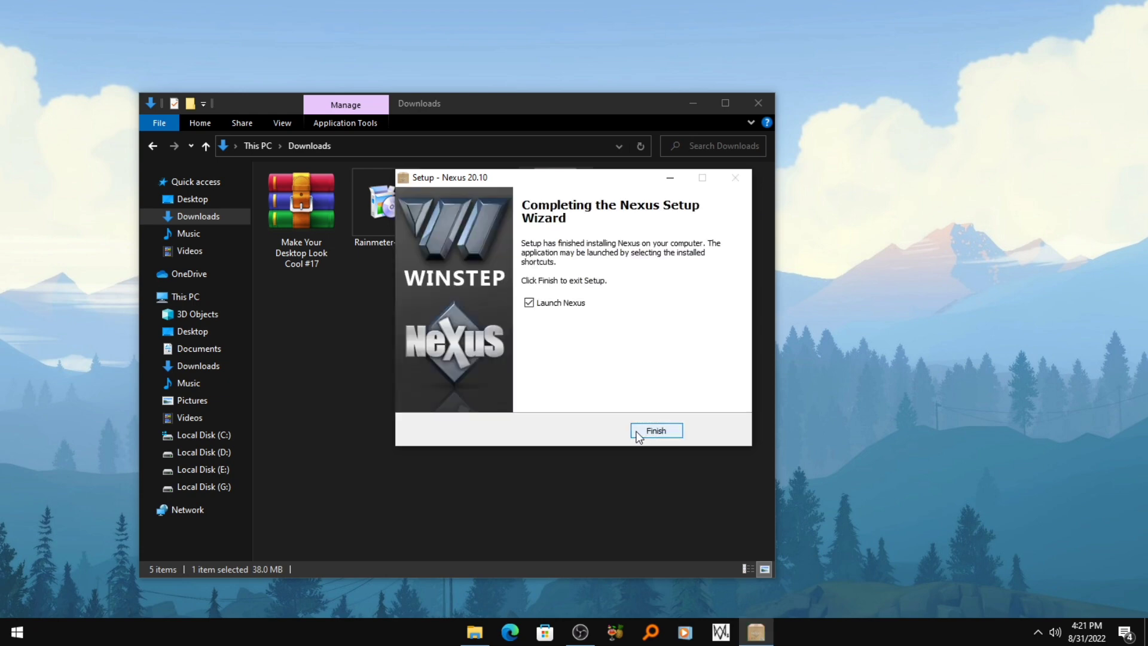
{"action": "left_click", "coordinate": [656, 431]}
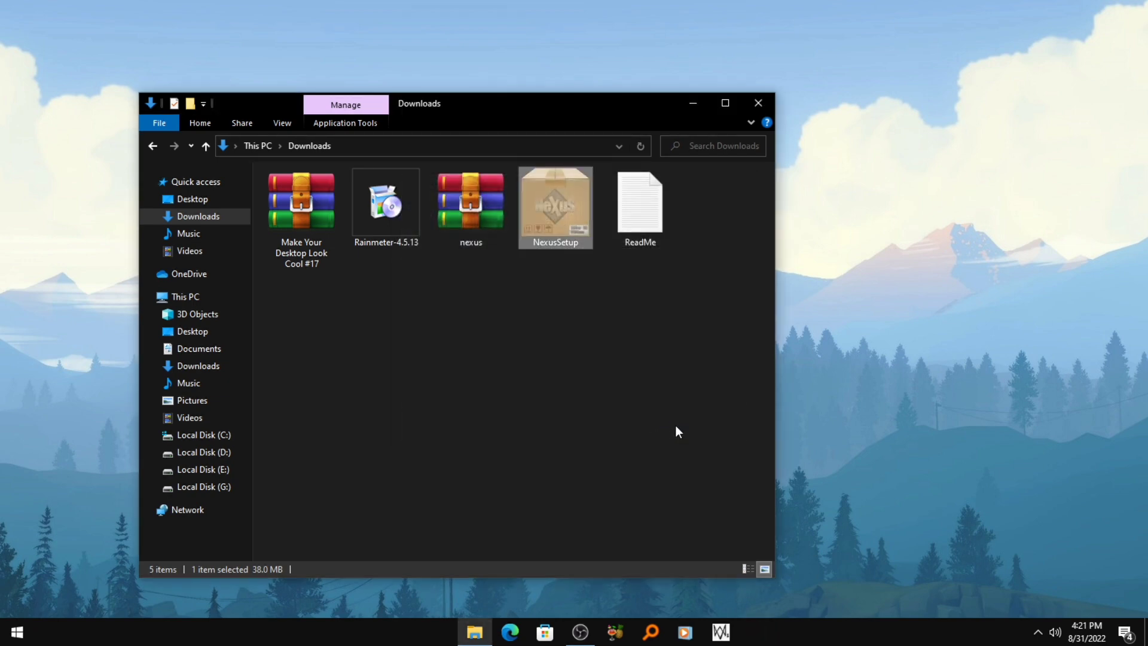
- Extract the "Make Your Desktop Look Cool #17" archive directly into the Downloads folder
{"action": "left_click", "coordinate": [325, 217]}
{"action": "right_click", "coordinate": [324, 216]}
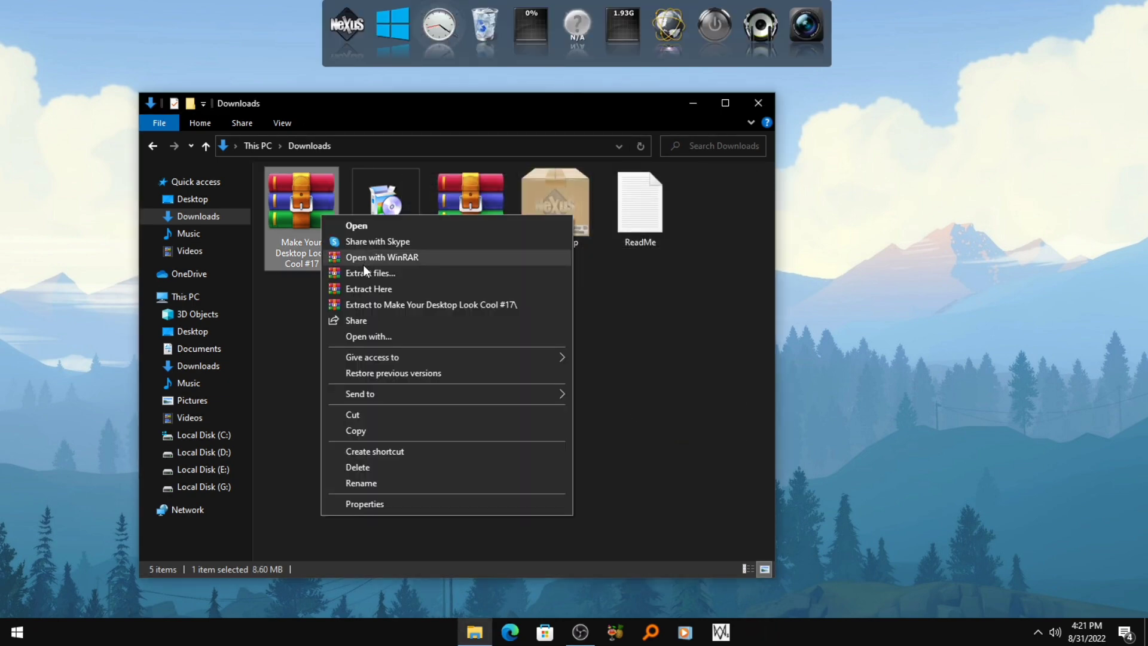
{"action": "left_click", "coordinate": [364, 286]}
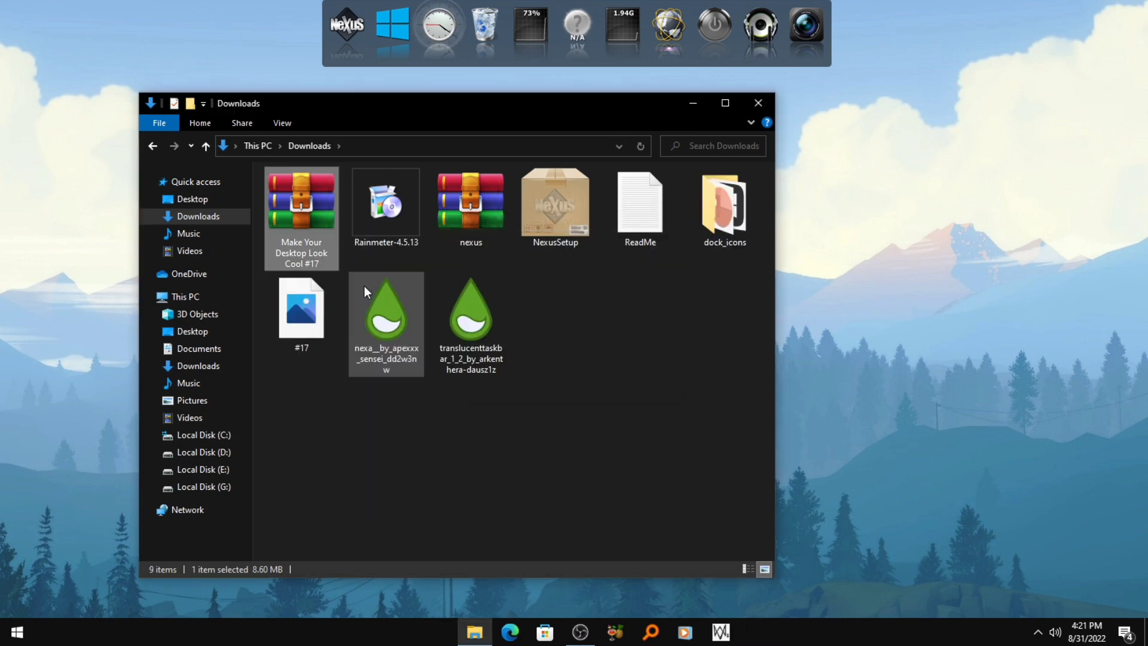
- Set the extracted #17 image as the desktop background and close the image viewer
{"action": "right_click", "coordinate": [324, 307]}
{"action": "left_click", "coordinate": [322, 309]}
{"action": "double_click", "coordinate": [323, 312]}
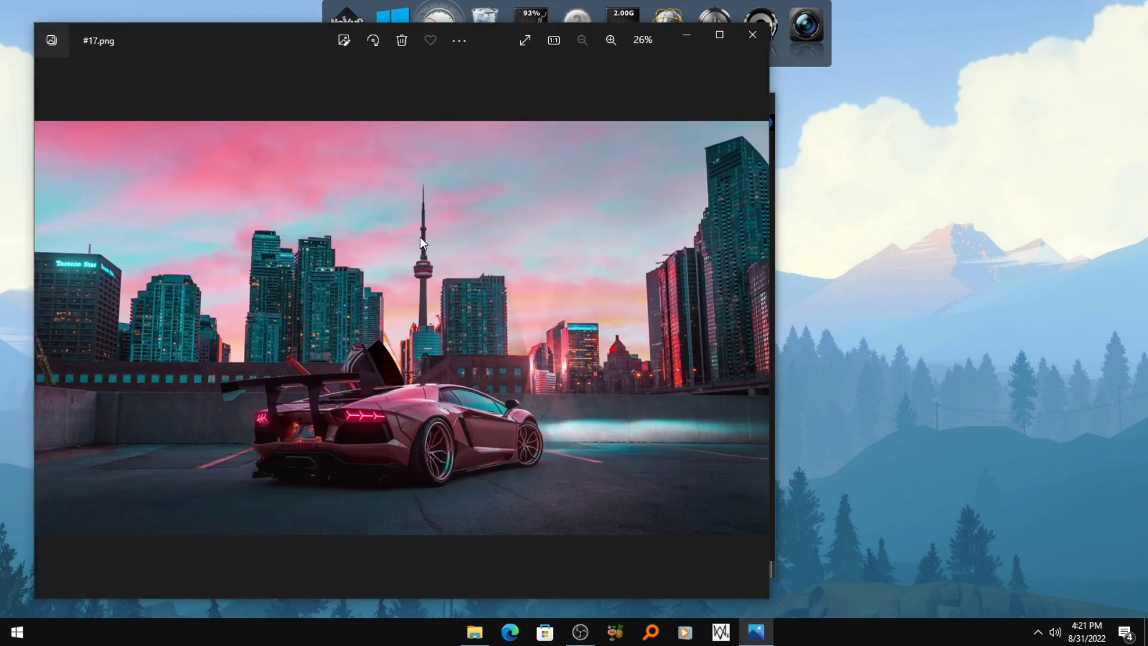
{"action": "right_click", "coordinate": [419, 237]}
{"action": "mouse_move", "coordinate": [502, 137]}
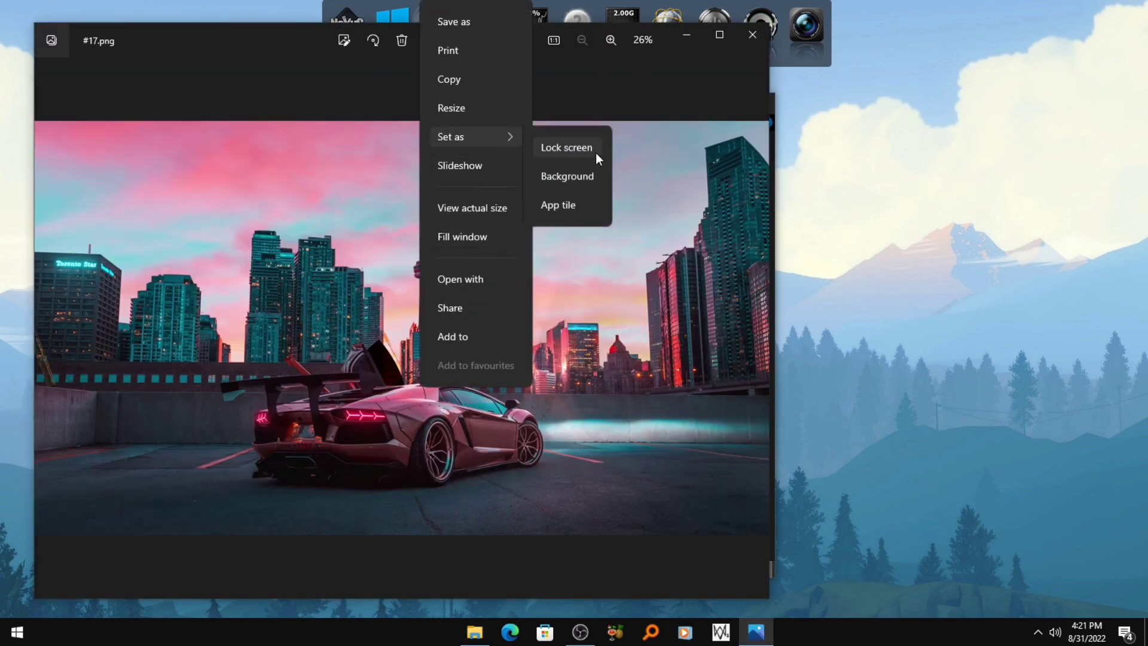
{"action": "left_click", "coordinate": [587, 178]}
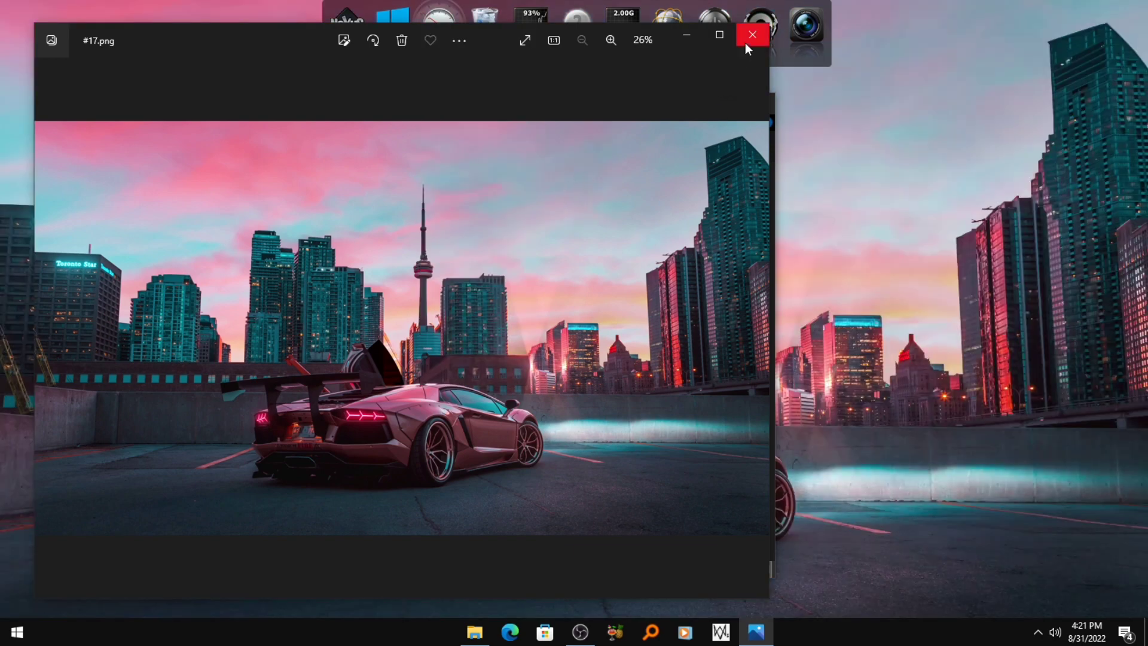
{"action": "left_click", "coordinate": [746, 38]}
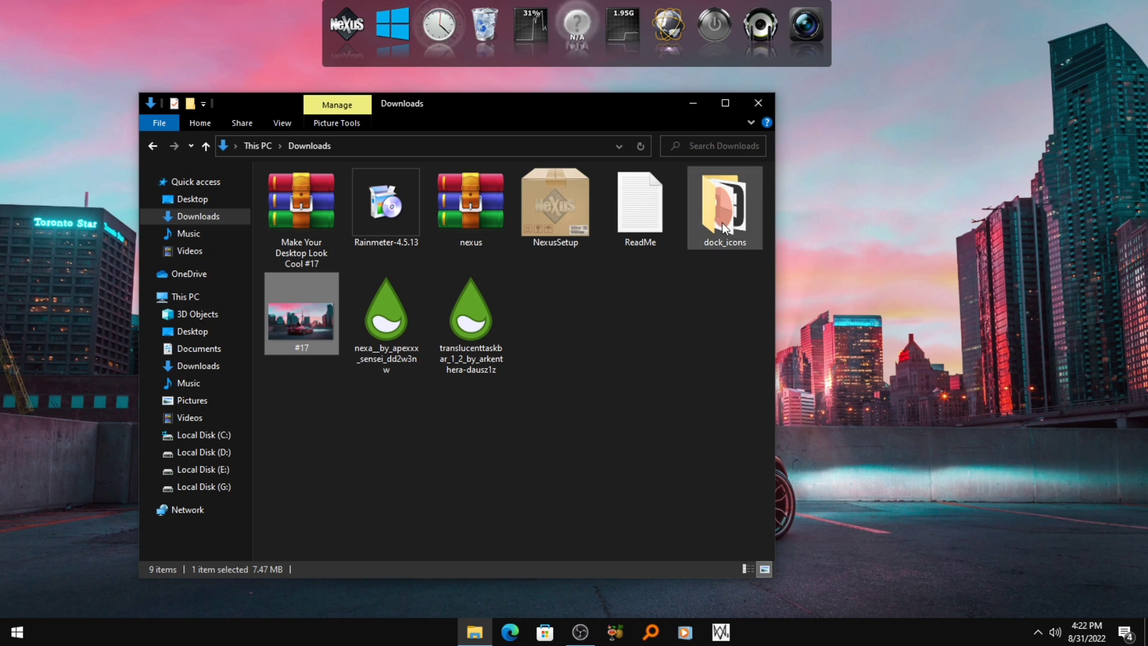
{"action": "mouse_move", "coordinate": [722, 227]}
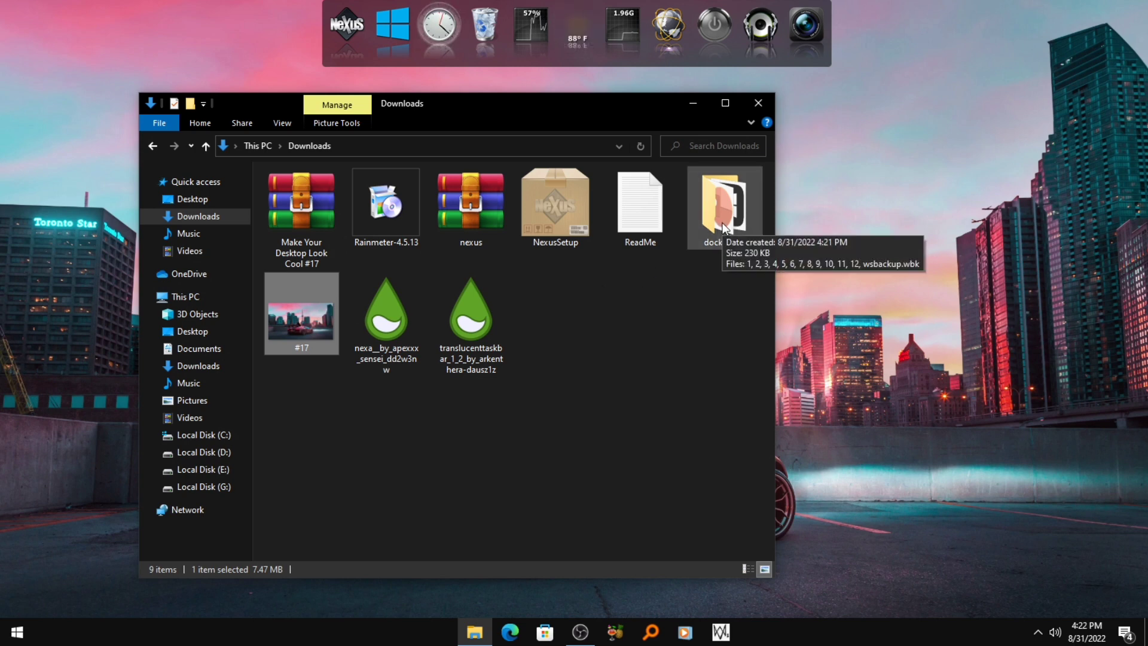
- Move the dock_icons folder from Downloads to the root of Local Disk (C:) and return to Downloads
{"action": "right_click", "coordinate": [710, 223]}
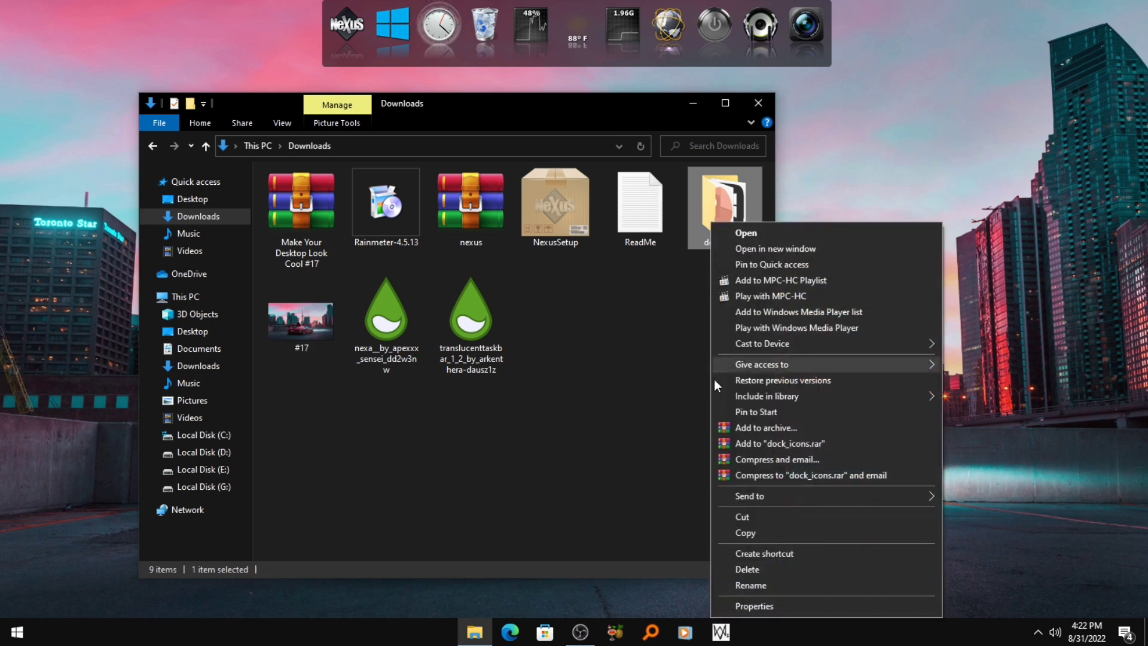
{"action": "left_click", "coordinate": [755, 517]}
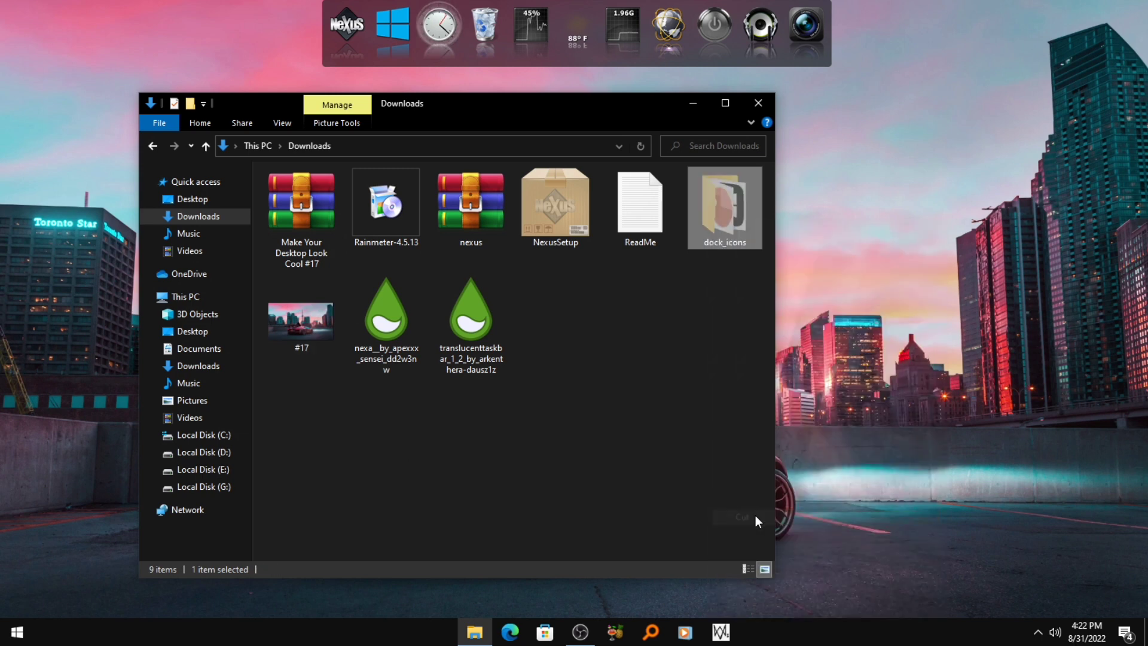
{"action": "left_click", "coordinate": [218, 438]}
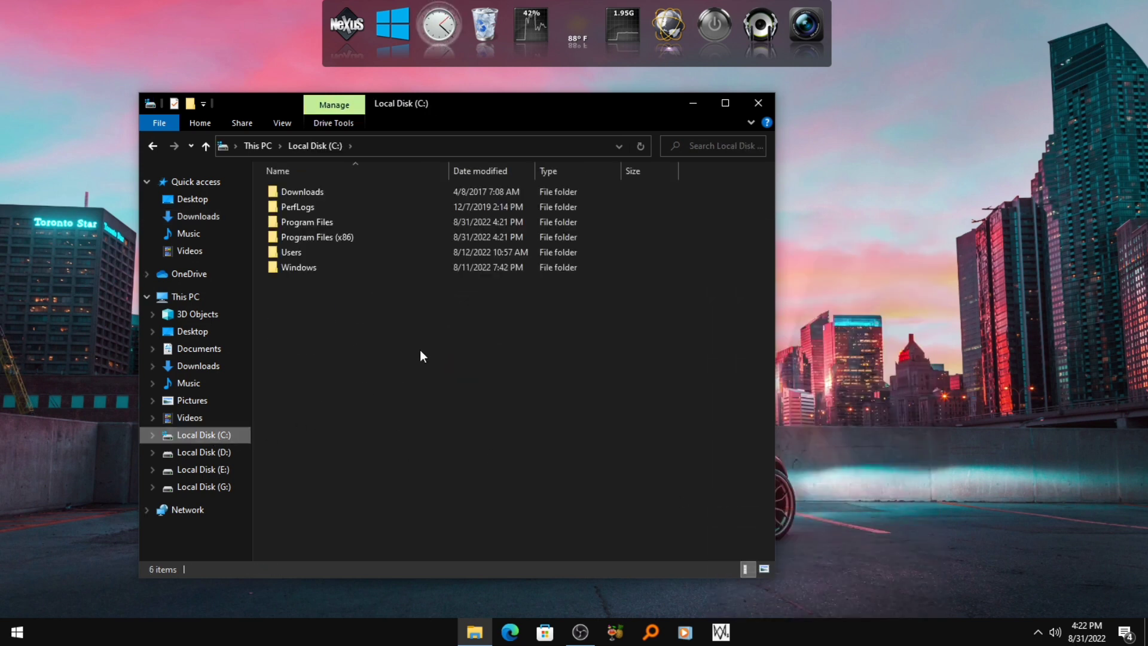
{"action": "right_click", "coordinate": [419, 349]}
{"action": "left_click", "coordinate": [468, 450]}
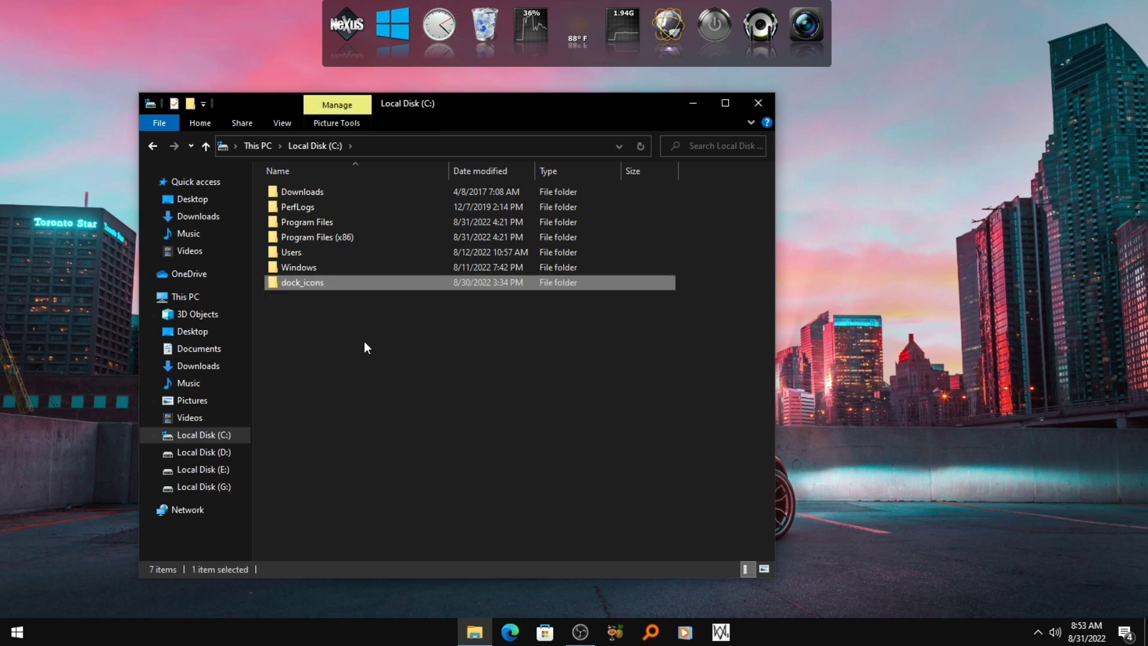
{"action": "left_click", "coordinate": [153, 147]}
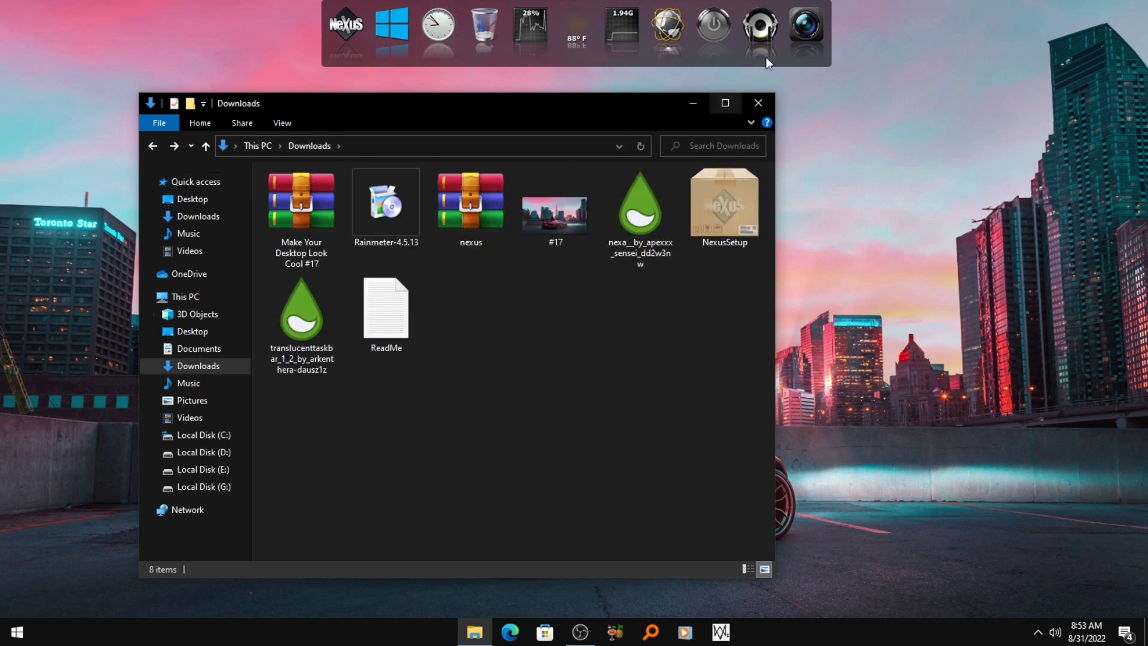
- Restore the Nexus dock configuration from the wsbackup.wbk file in C:\dock_icons and accept the preferences
{"action": "left_click", "coordinate": [337, 25]}
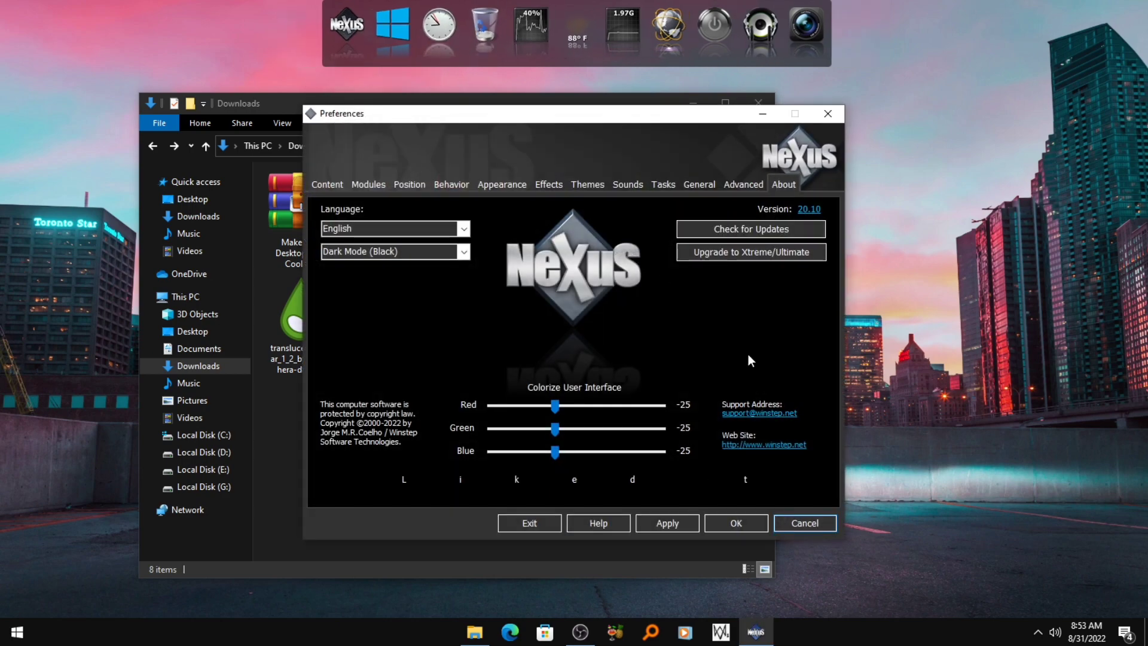
{"action": "left_click", "coordinate": [745, 185]}
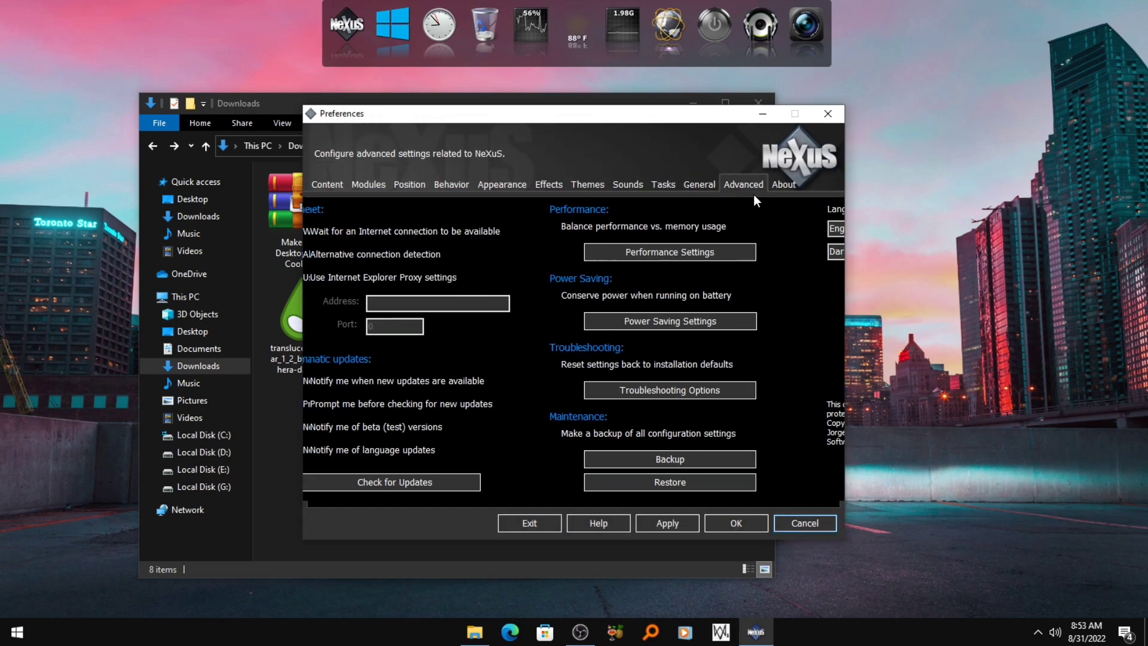
{"action": "left_click", "coordinate": [743, 475]}
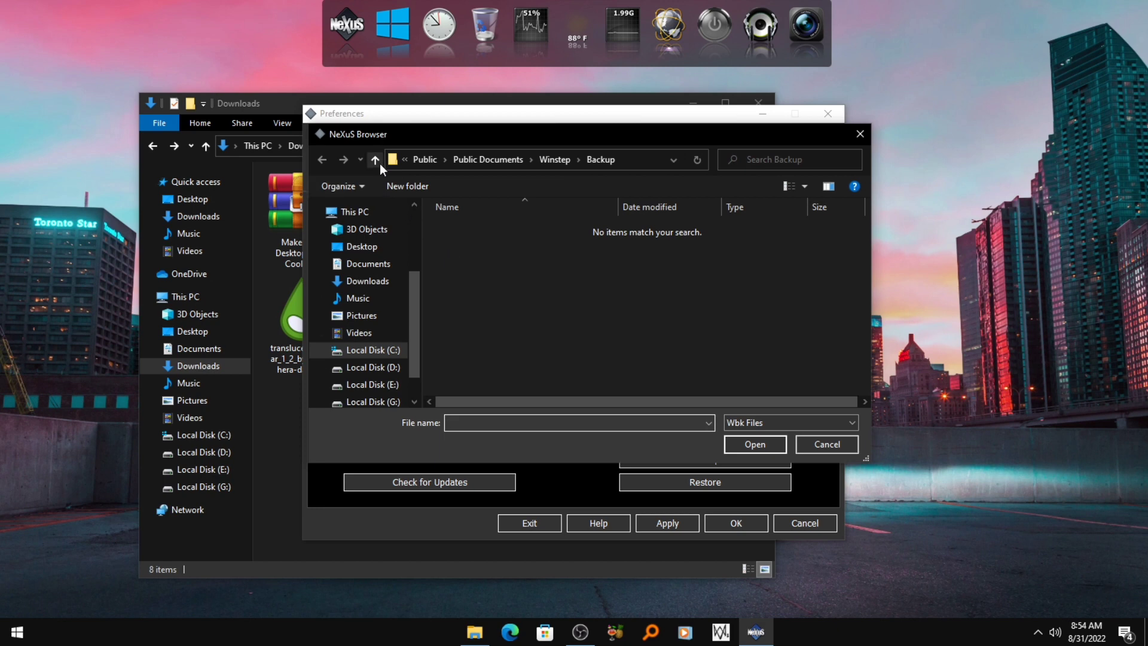
{"action": "left_click", "coordinate": [375, 160]}
{"action": "left_click", "coordinate": [373, 350]}
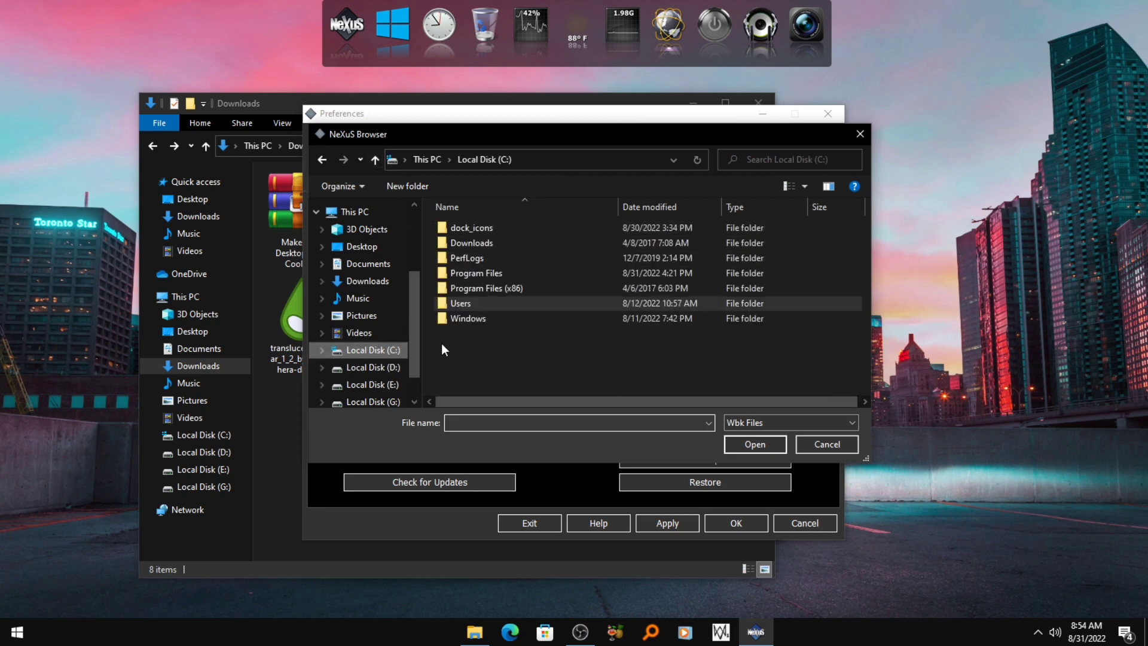
{"action": "left_click", "coordinate": [487, 226]}
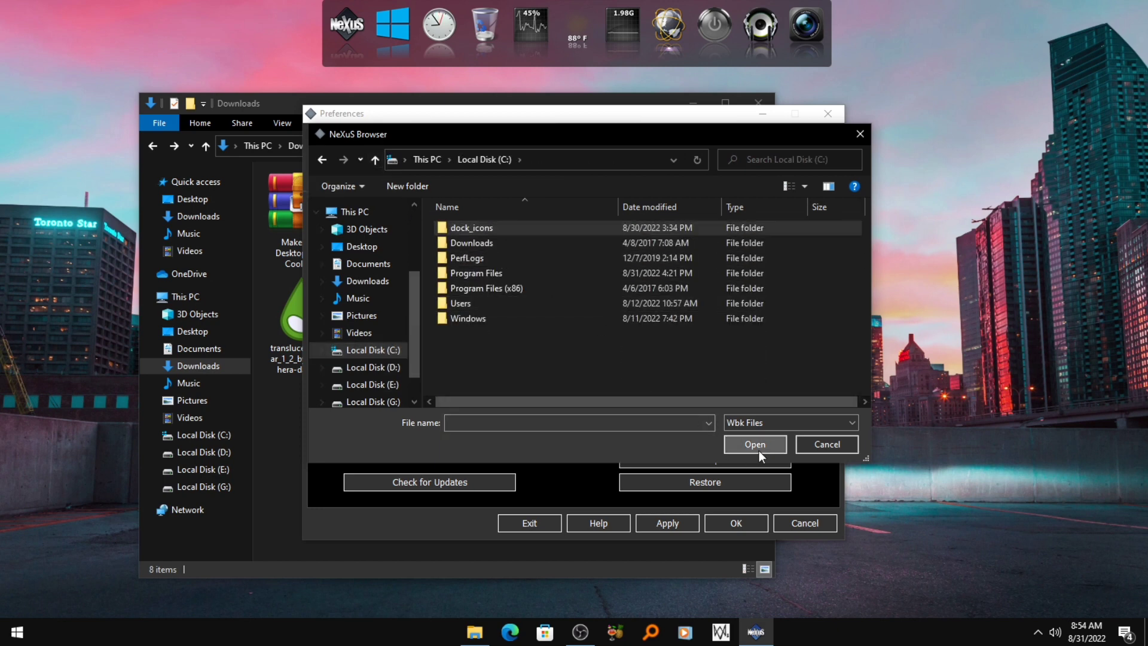
{"action": "left_click", "coordinate": [759, 450]}
{"action": "left_click", "coordinate": [513, 275]}
{"action": "left_click", "coordinate": [745, 437]}
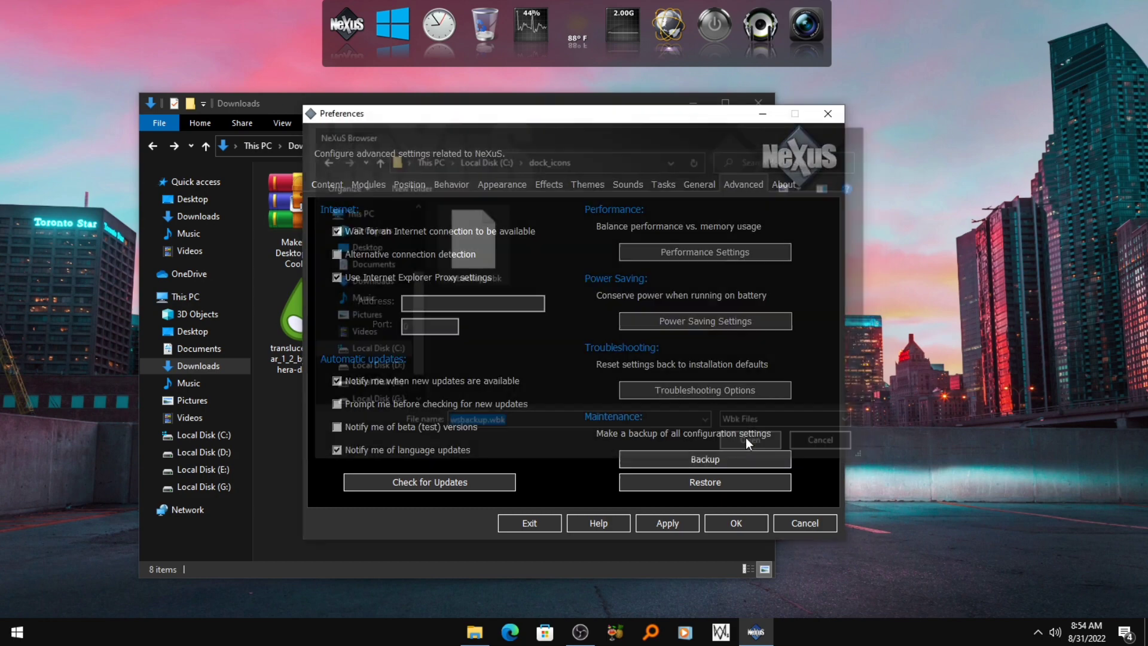
{"action": "left_click", "coordinate": [730, 526]}
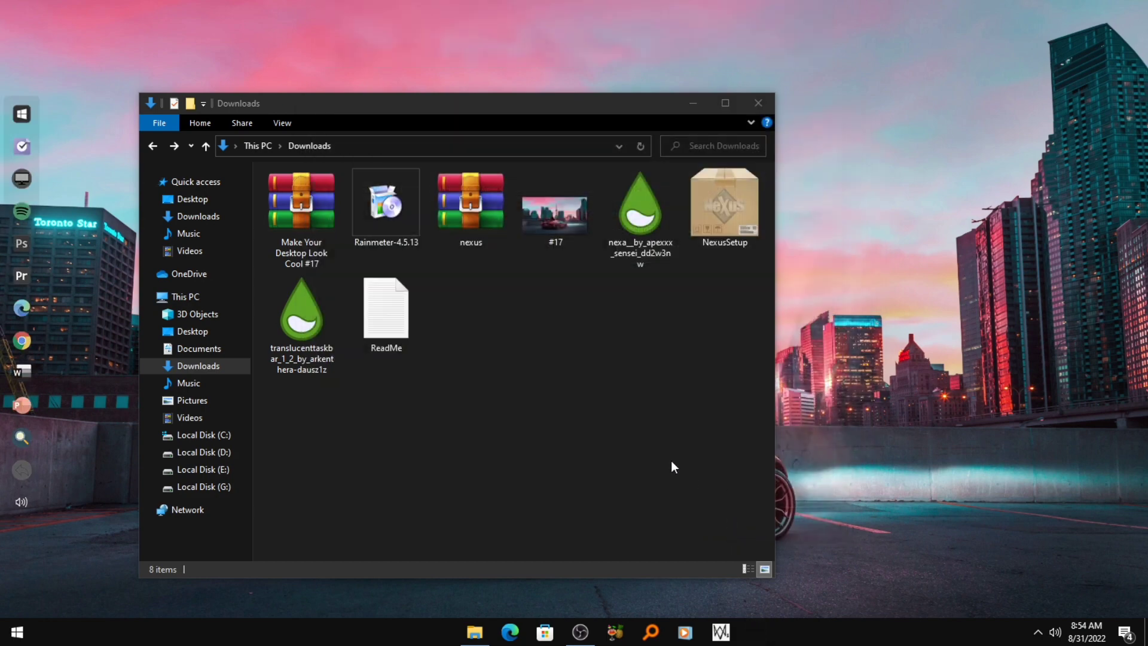
- Install the Nexa and TranslucentTaskbar Rainmeter skin packages from Downloads, including all components, and close the folder window
{"action": "double_click", "coordinate": [622, 243]}
{"action": "left_click", "coordinate": [619, 451]}
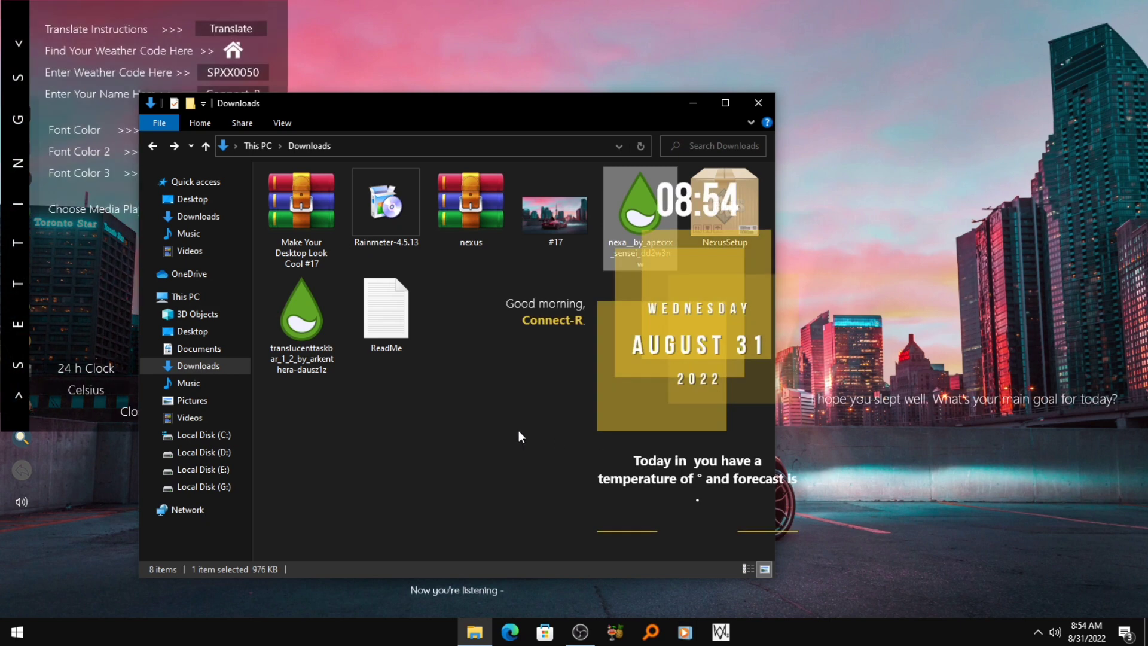
{"action": "double_click", "coordinate": [301, 334]}
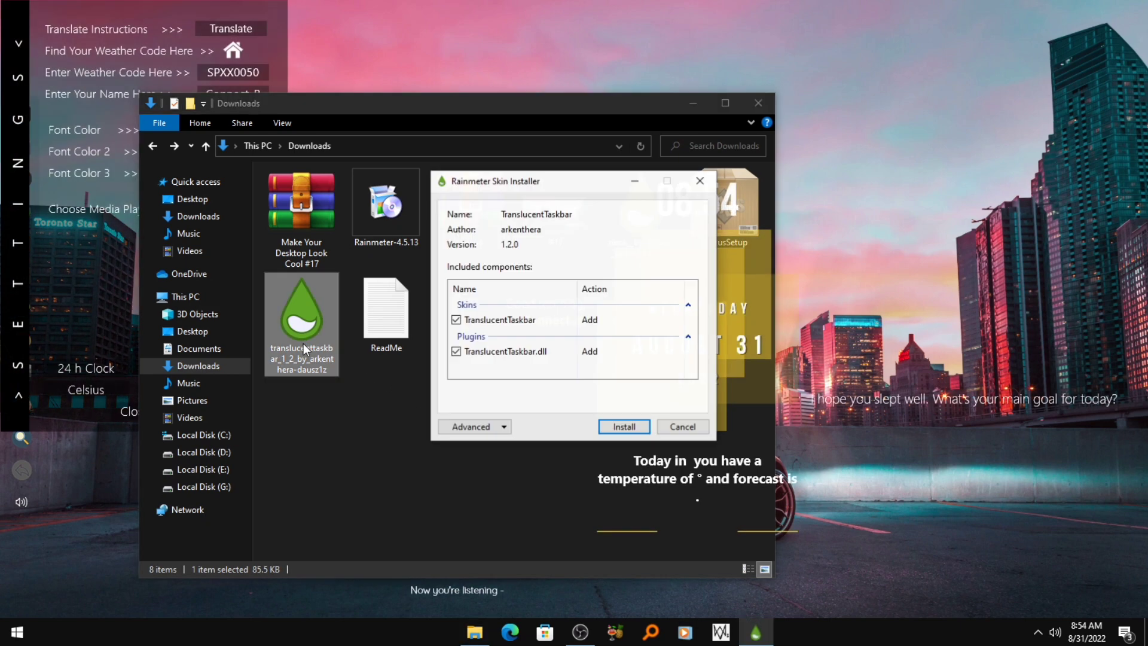
{"action": "left_click", "coordinate": [633, 425]}
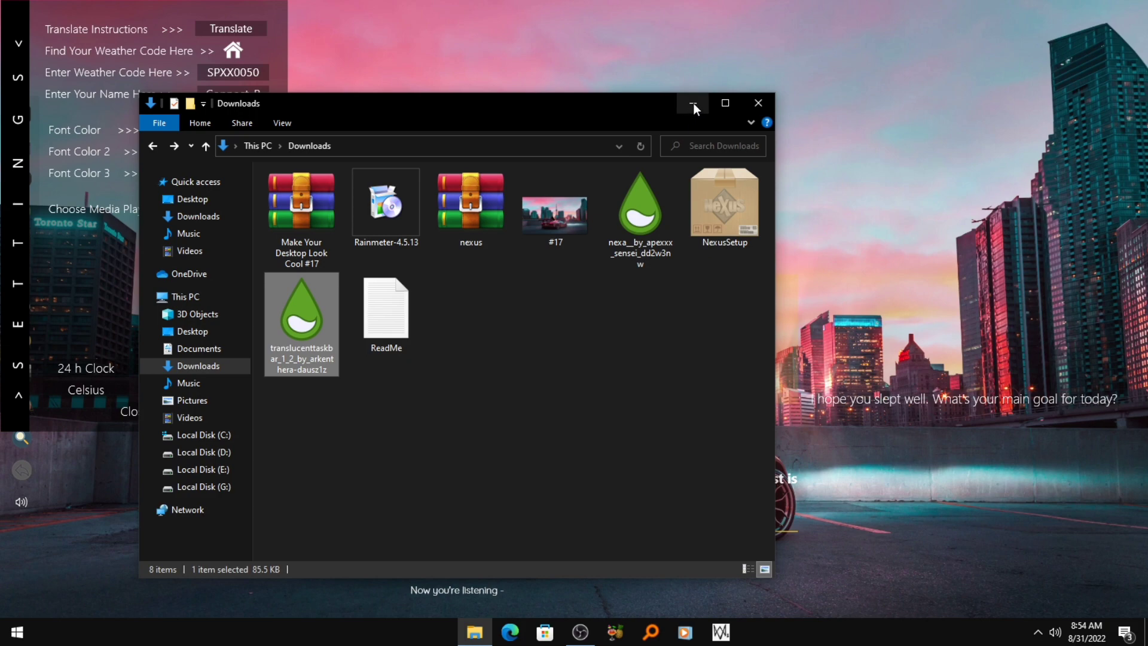
{"action": "left_click", "coordinate": [758, 102]}
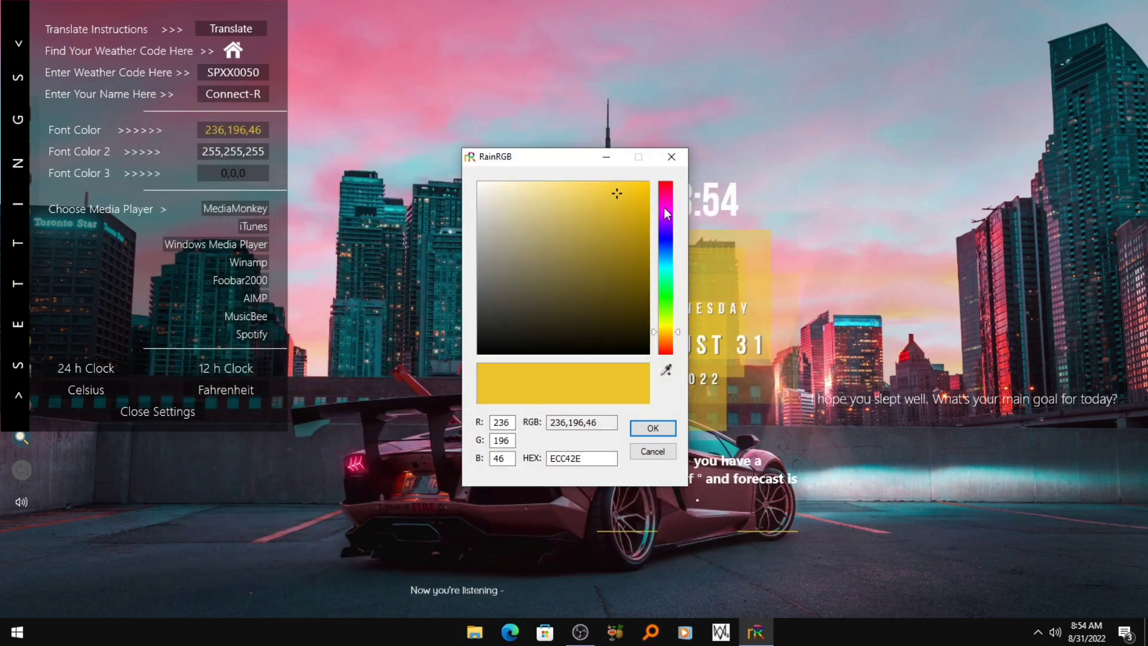
- Set the Nexa skin's primary Font Color to the red-pink shade 247,30,77
{"action": "left_click_drag", "start_coordinate": [664, 208], "coordinate": [667, 199]}
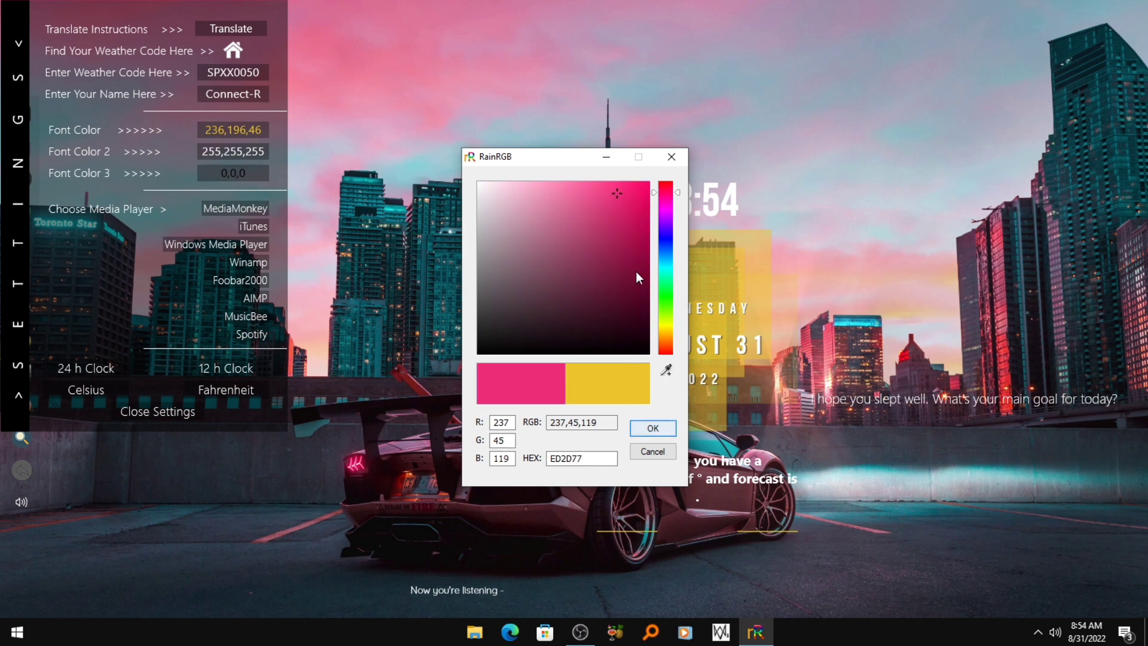
{"action": "left_click", "coordinate": [619, 182]}
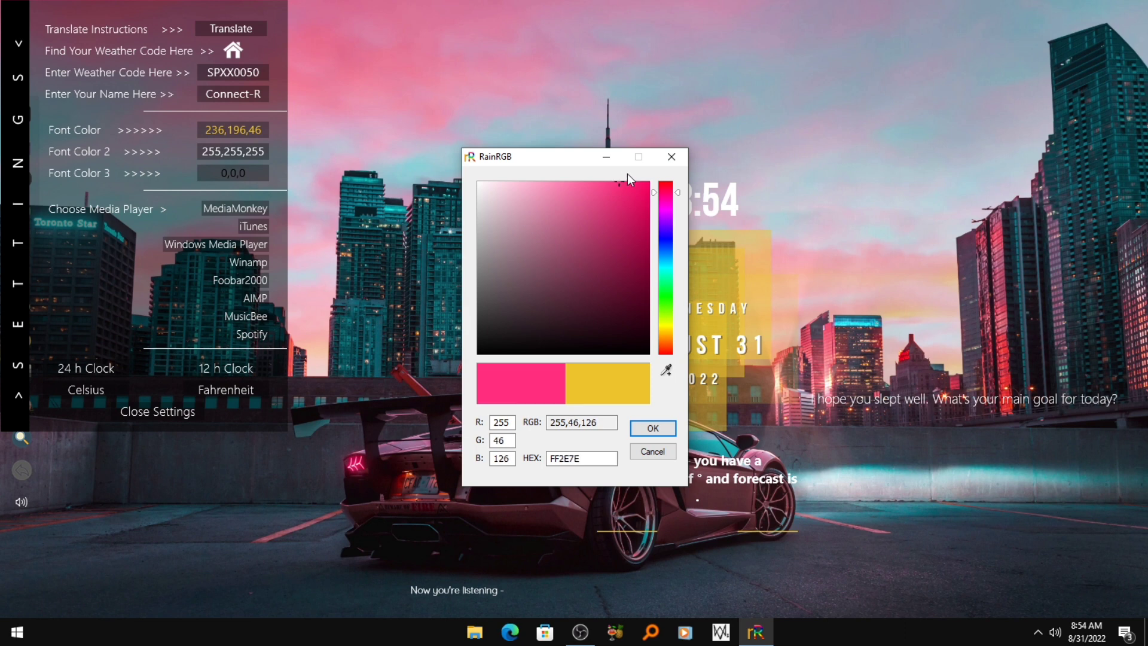
{"action": "left_click_drag", "start_coordinate": [667, 193], "coordinate": [668, 188]}
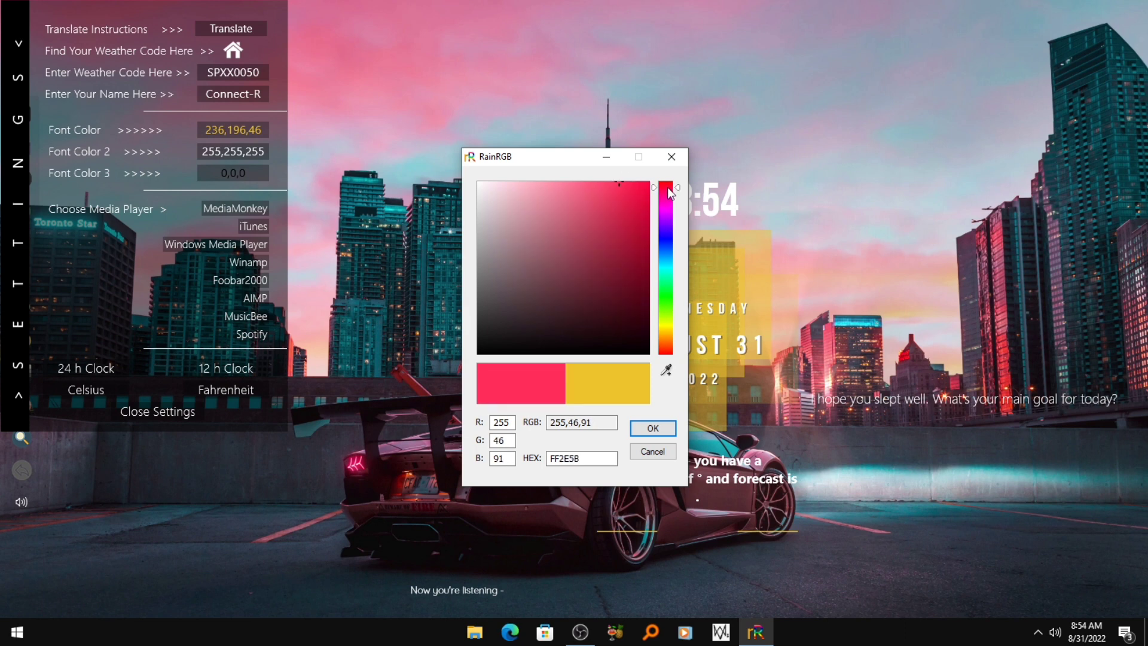
{"action": "left_click", "coordinate": [629, 186]}
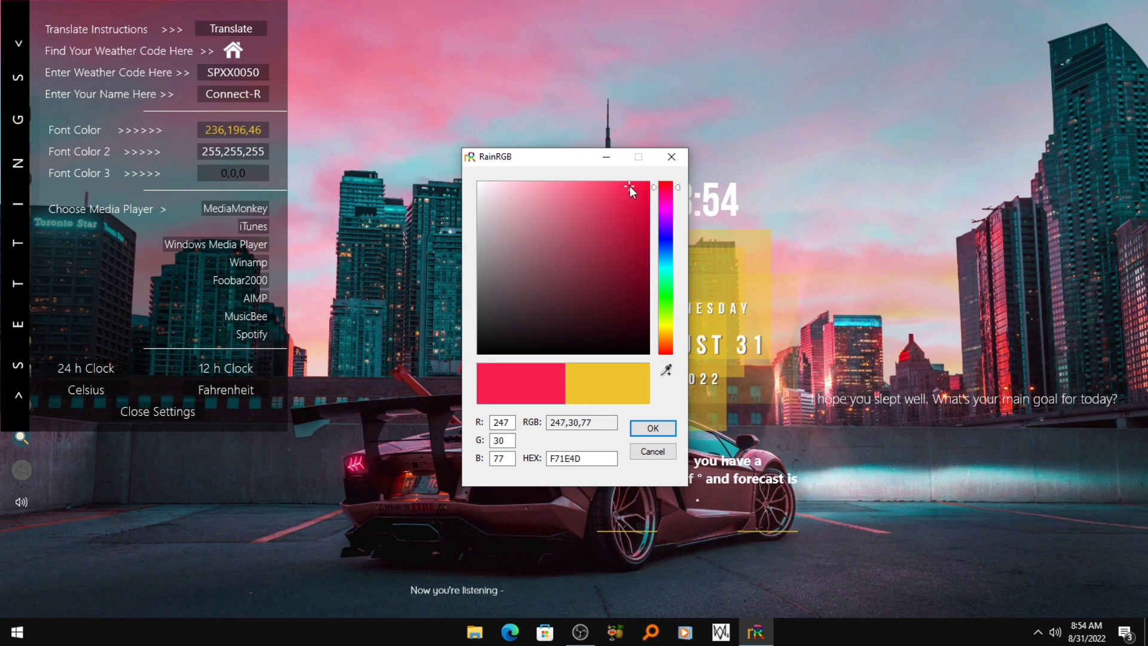
{"action": "left_click", "coordinate": [646, 426]}
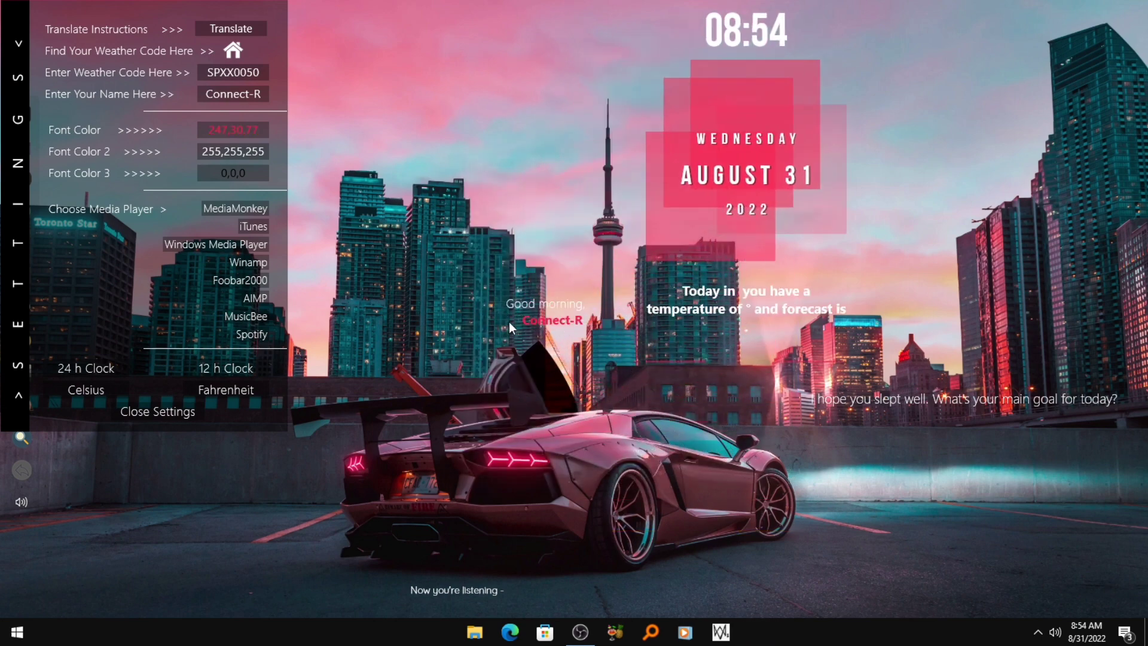
- Close the Nexa settings panel and stack the greeting and now-listening text on the wall behind the car's rear
{"action": "left_click_drag", "start_coordinate": [511, 320], "coordinate": [364, 399]}
{"action": "left_click", "coordinate": [167, 416]}
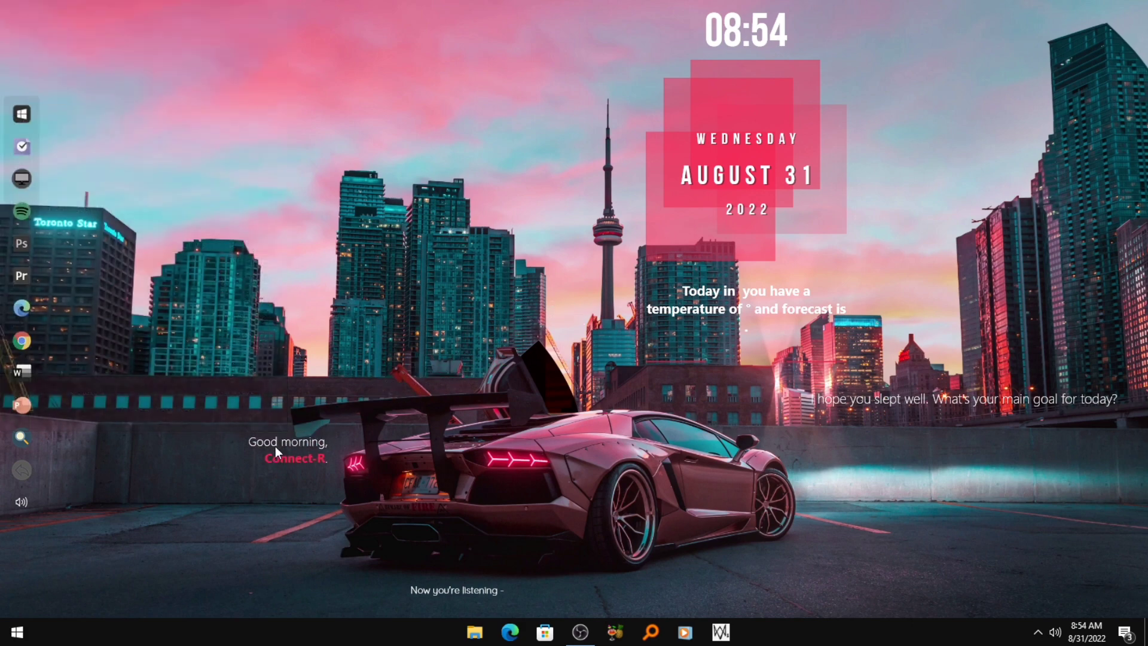
{"action": "left_click_drag", "start_coordinate": [275, 446], "coordinate": [235, 447]}
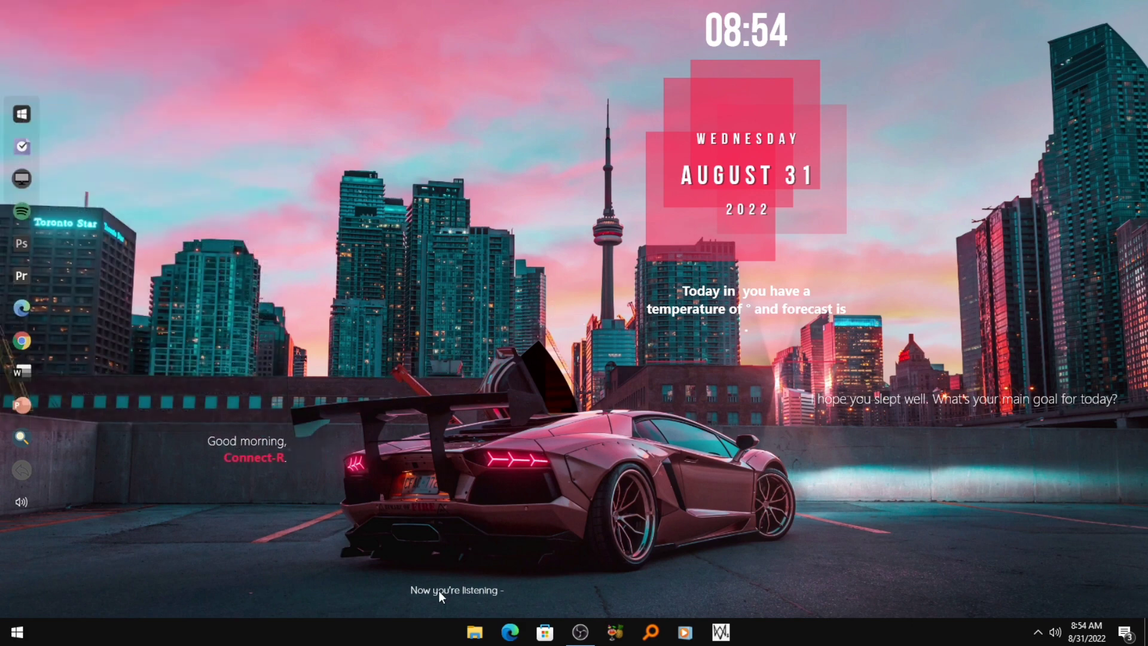
{"action": "left_click_drag", "start_coordinate": [444, 588], "coordinate": [228, 477]}
- Arrange the visualizer along the taskbar's edge, the clock and date centered in the sky, and the goal message beside the car's front wheel
{"action": "left_click_drag", "start_coordinate": [487, 601], "coordinate": [510, 609]}
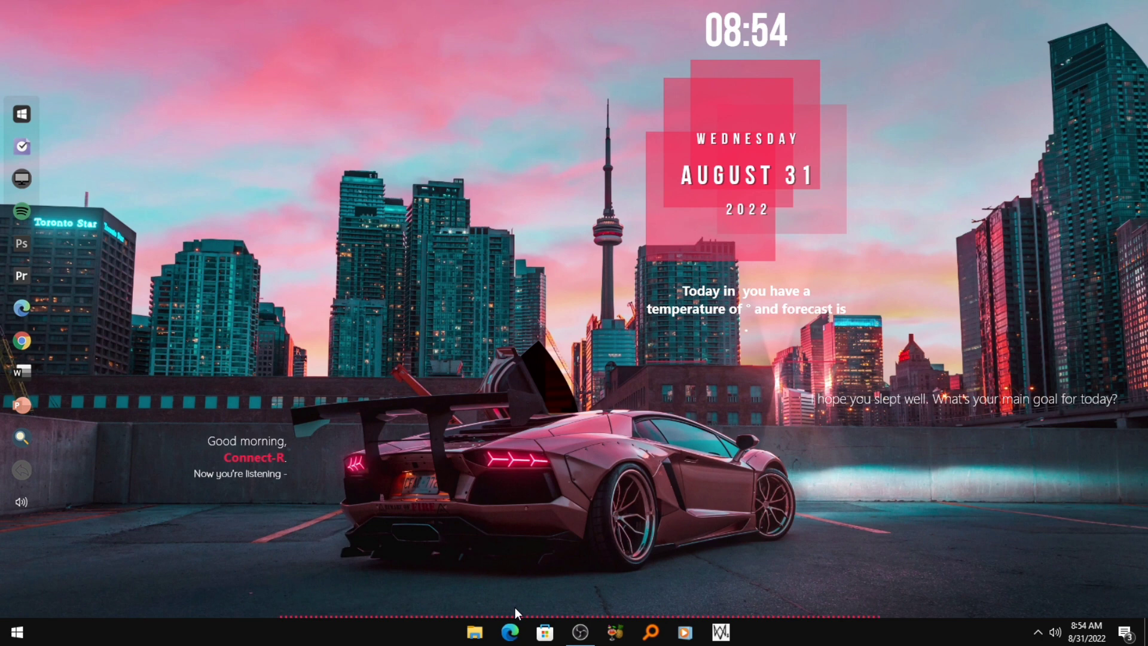
{"action": "left_click_drag", "start_coordinate": [733, 221], "coordinate": [554, 235]}
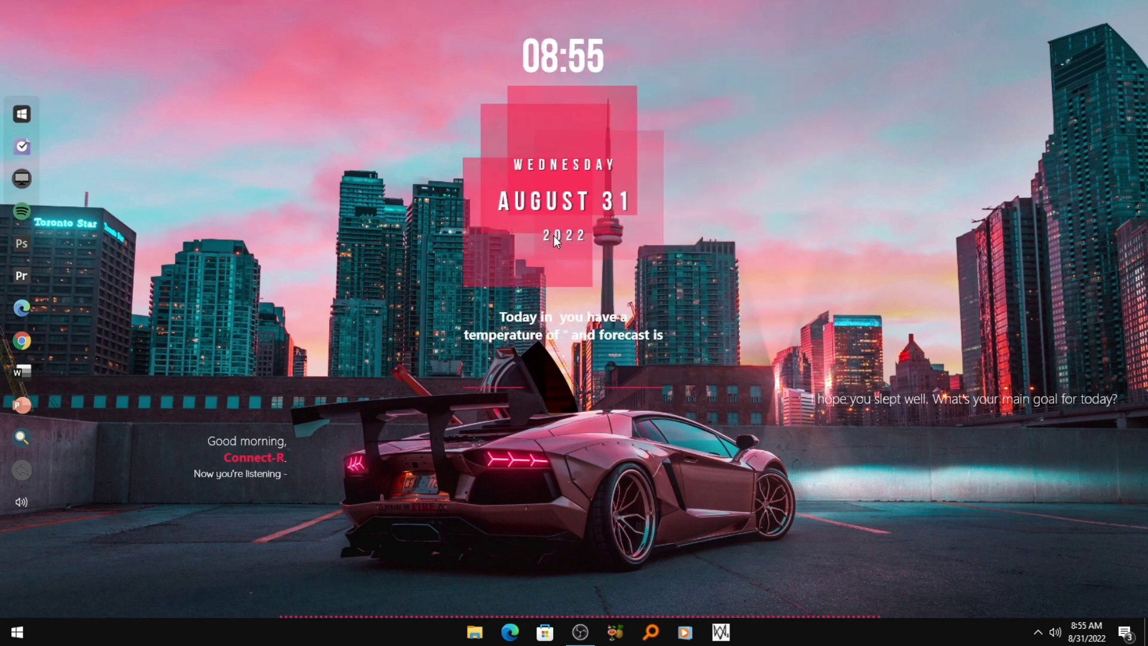
{"action": "left_click_drag", "start_coordinate": [881, 399], "coordinate": [871, 534]}
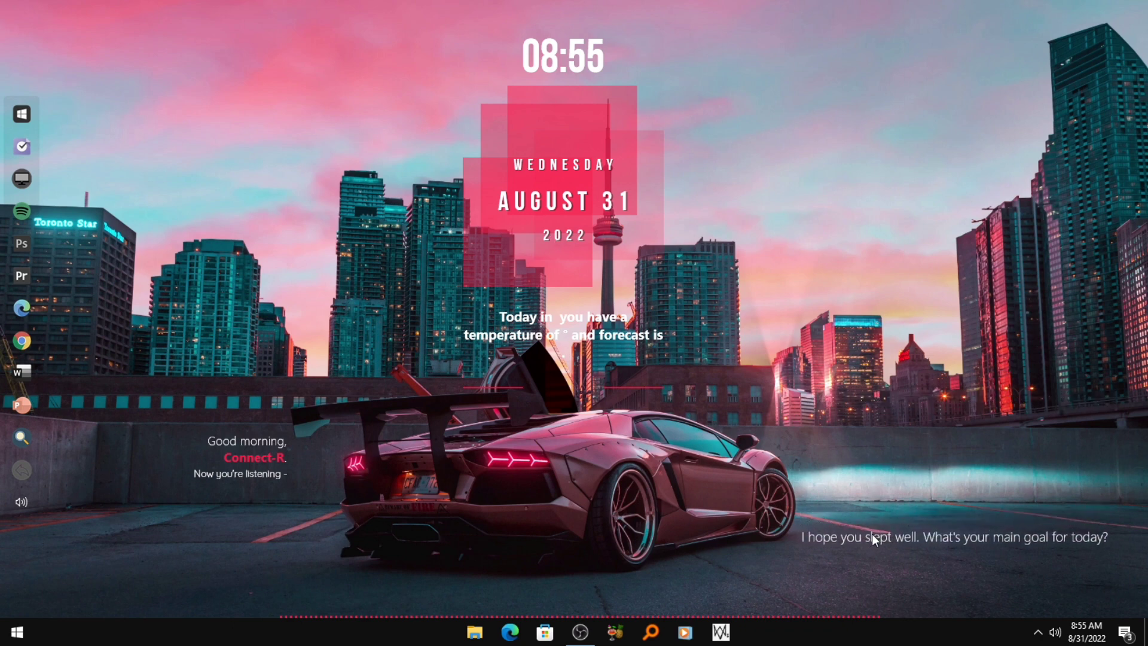
- Load the TranslucentTaskbar skin's Sample.ini in the Rainmeter manager and close the manager
{"action": "left_click", "coordinate": [1037, 632]}
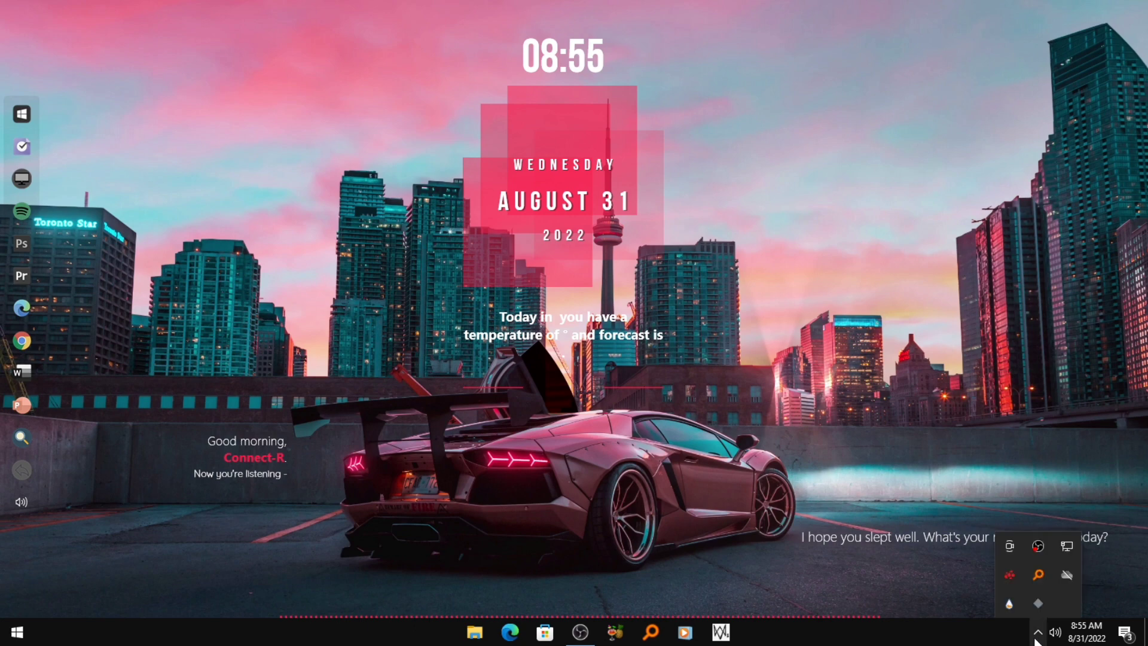
{"action": "left_click", "coordinate": [1012, 603]}
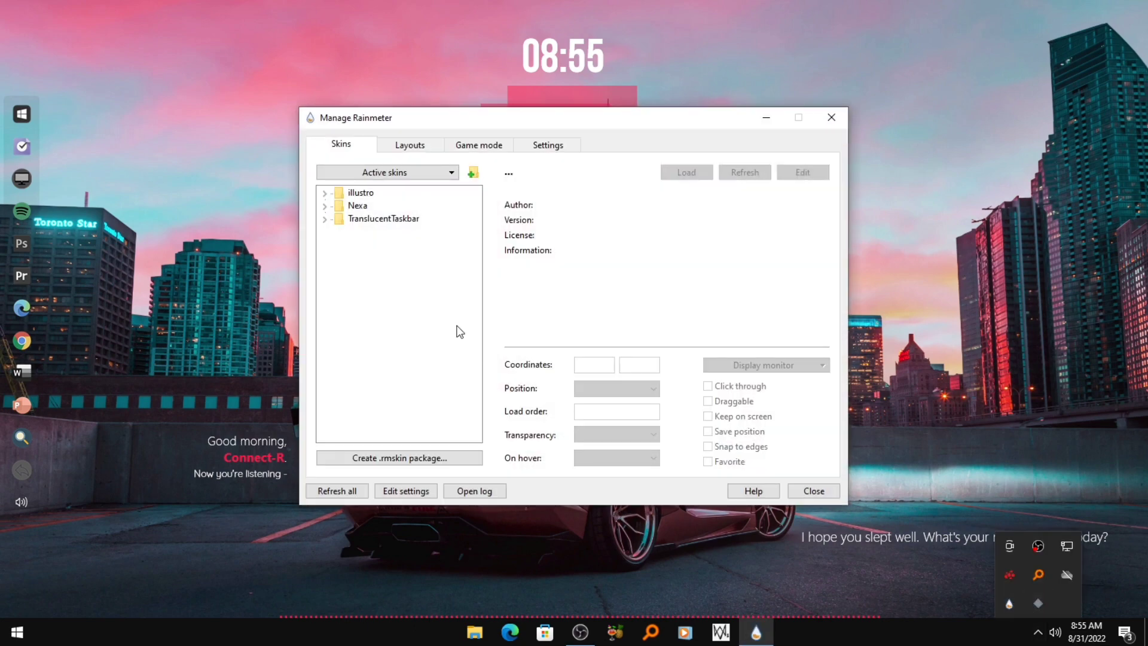
{"action": "left_click", "coordinate": [326, 220]}
{"action": "left_click", "coordinate": [368, 235]}
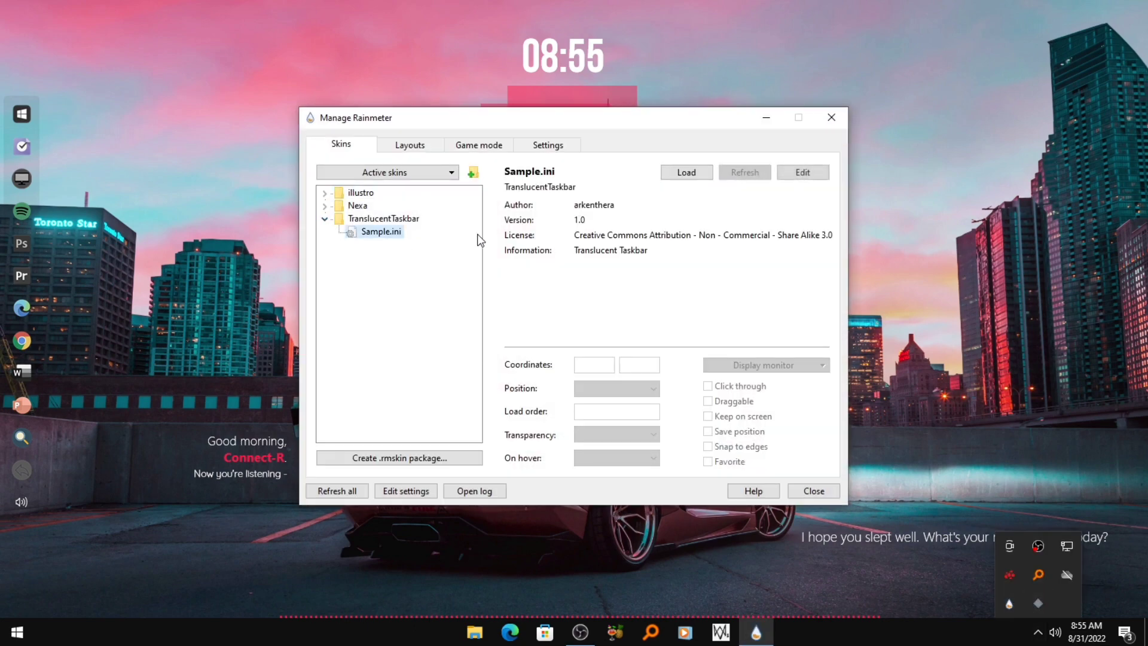
{"action": "left_click", "coordinate": [686, 175]}
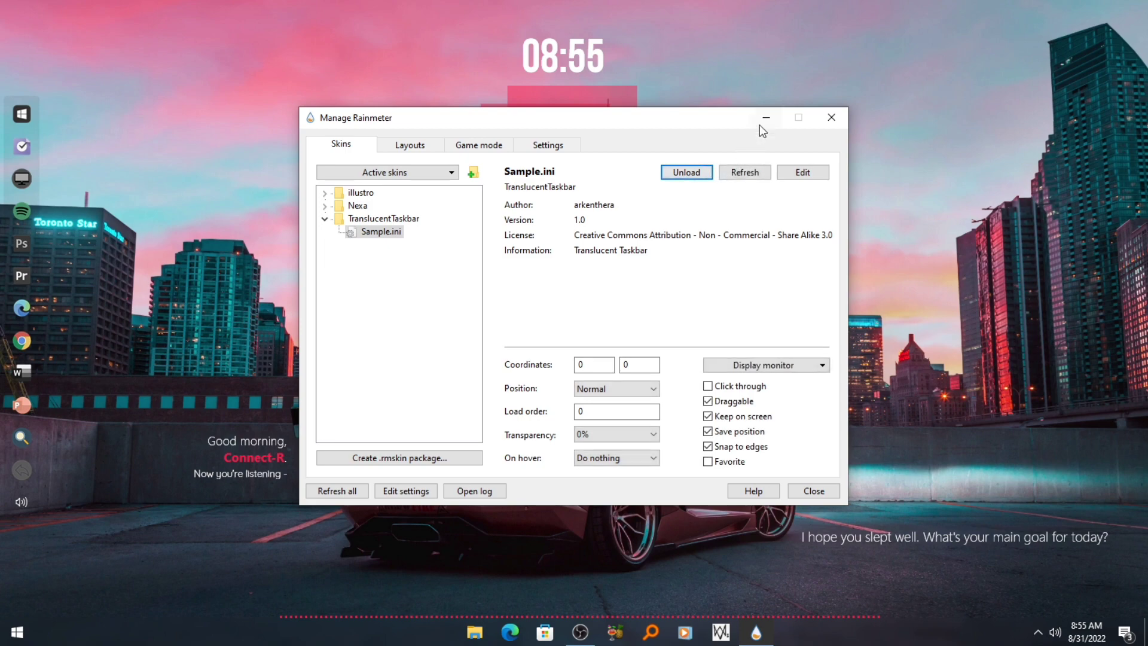
{"action": "left_click", "coordinate": [831, 117]}
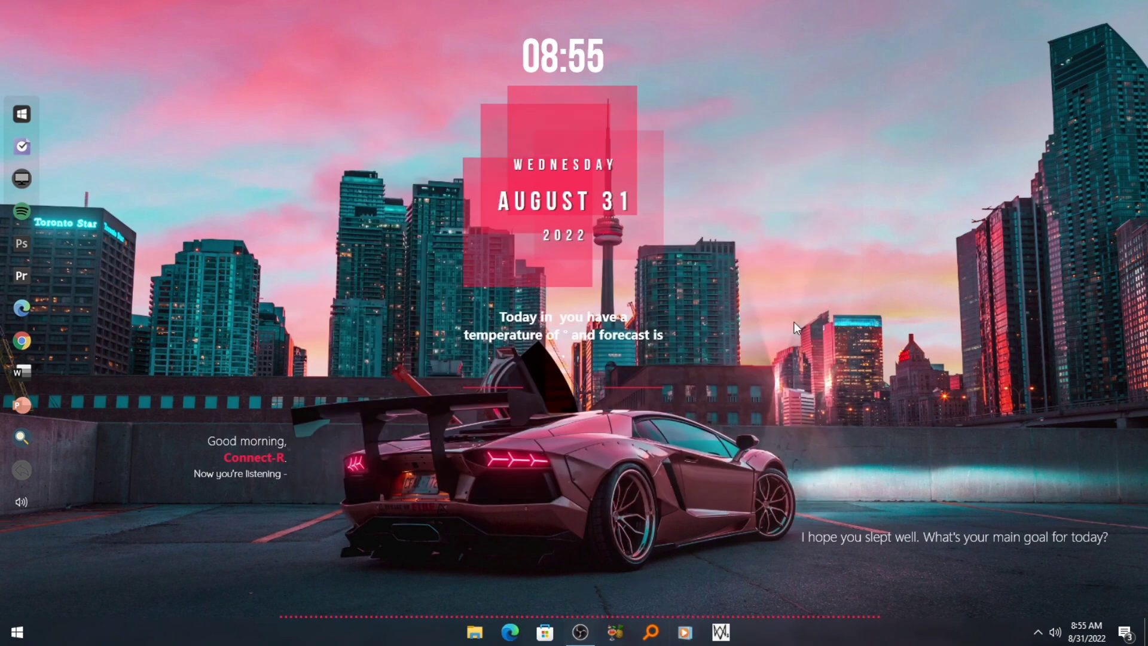
- Fine-tune the position of the clock and date skin so it sits centered above the car
{"action": "right_click", "coordinate": [823, 268]}
{"action": "left_click", "coordinate": [845, 336]}
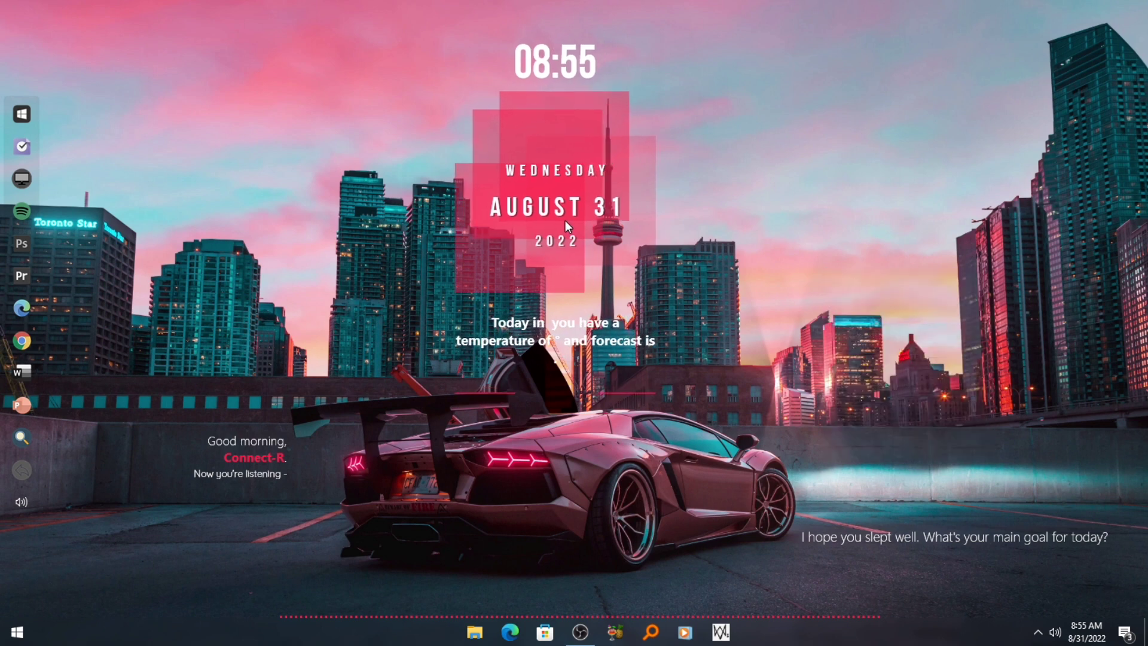
{"action": "left_click_drag", "start_coordinate": [562, 215], "coordinate": [587, 214]}
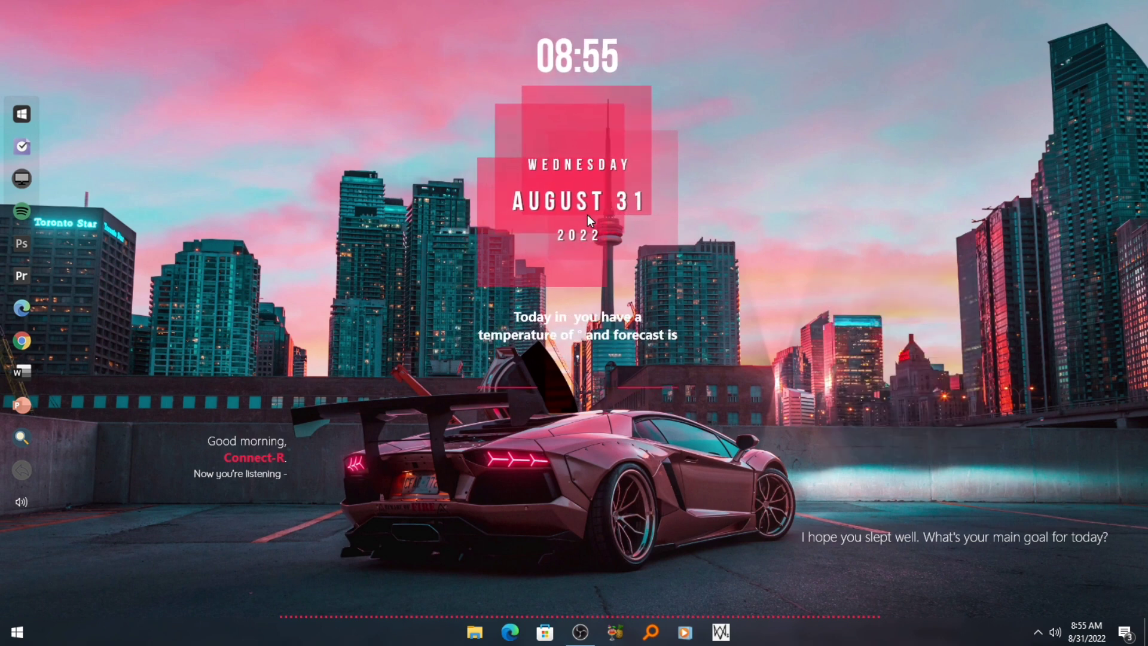
- Play the Forever - Anno Domini Beats track from the Music folder and minimize the folder and player windows
{"action": "left_click", "coordinate": [477, 633]}
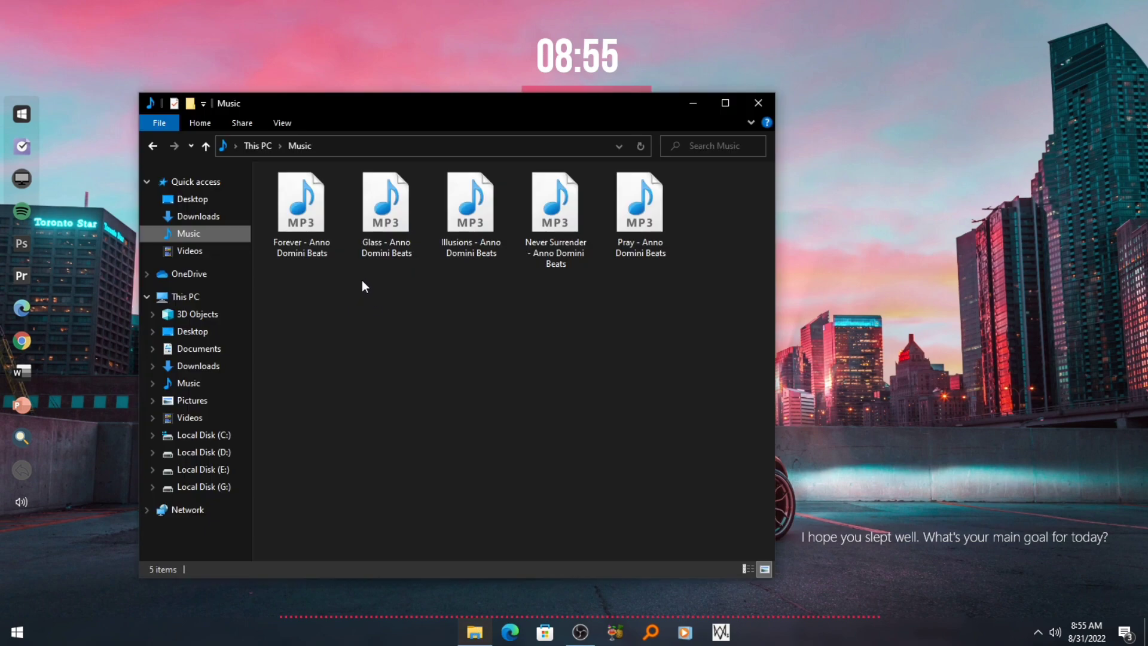
{"action": "left_click", "coordinate": [328, 235]}
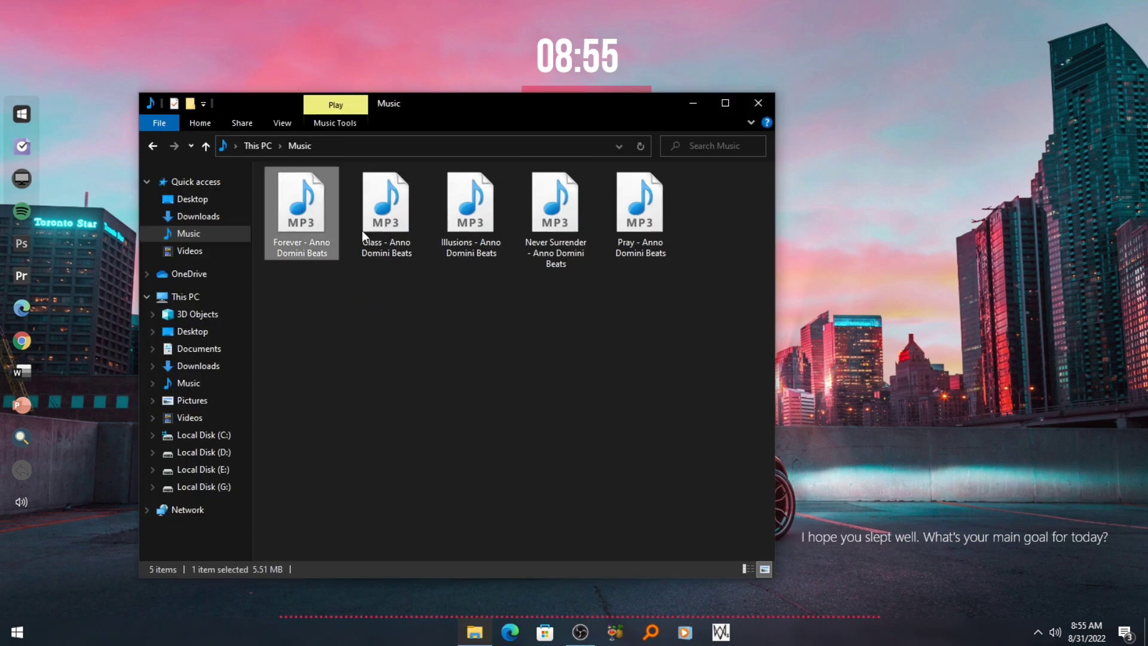
{"action": "left_click", "coordinate": [698, 102]}
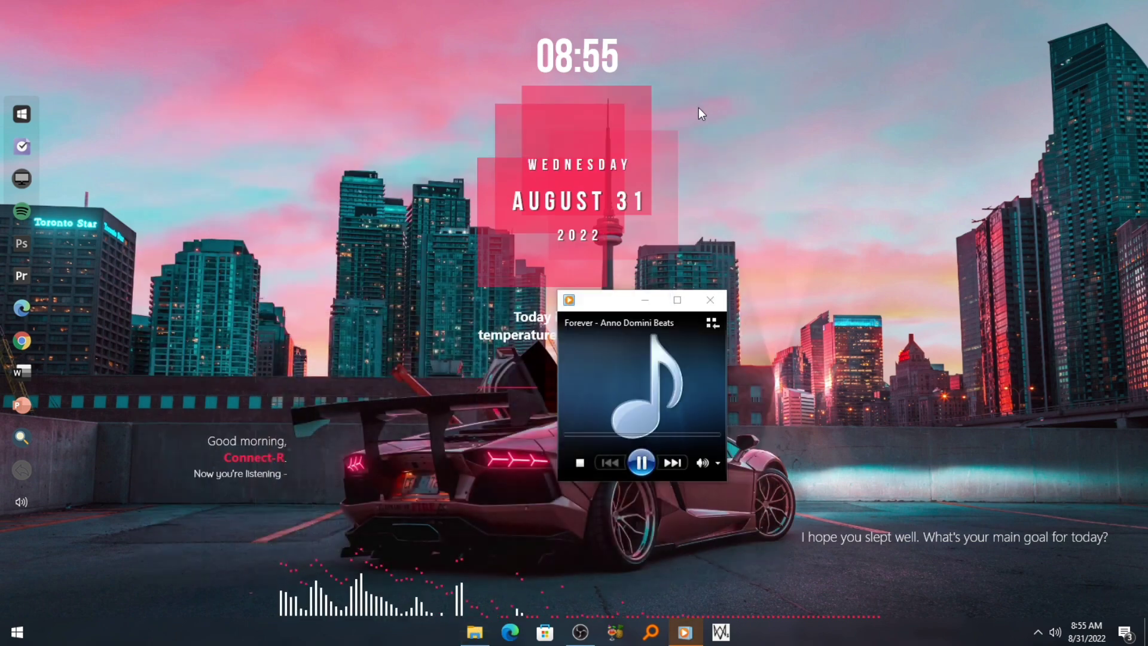
{"action": "left_click", "coordinate": [645, 300]}
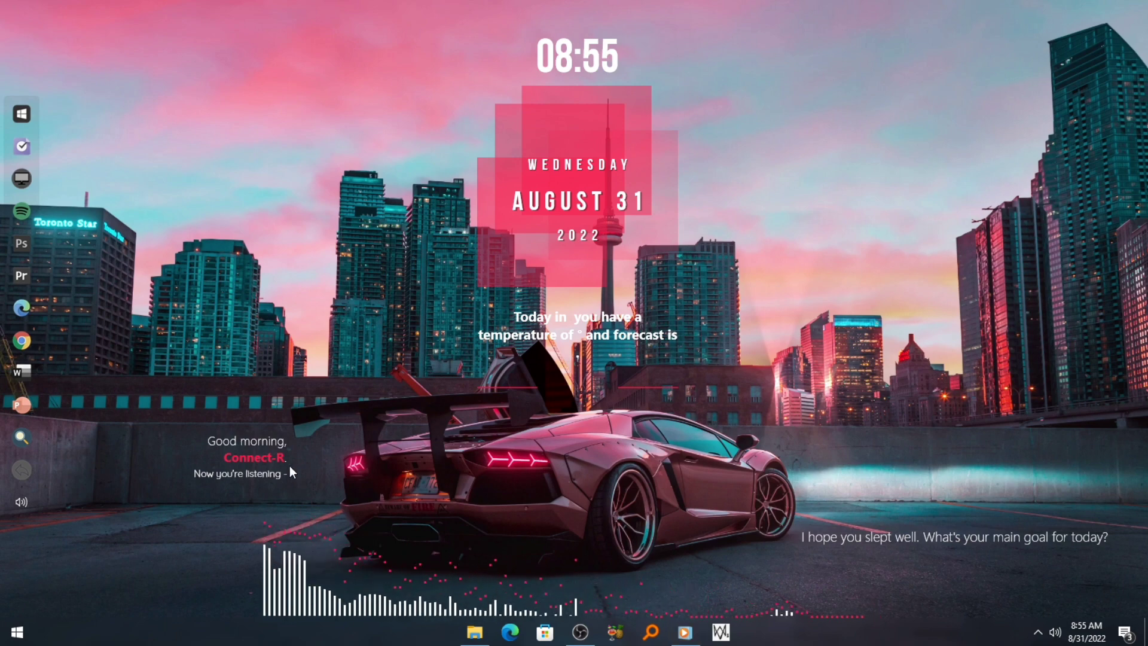
- Enable click-through for the Nexa Time Of Day greeting and Visualizer skins
{"action": "right_click", "coordinate": [261, 450]}
{"action": "mouse_move", "coordinate": [328, 346]}
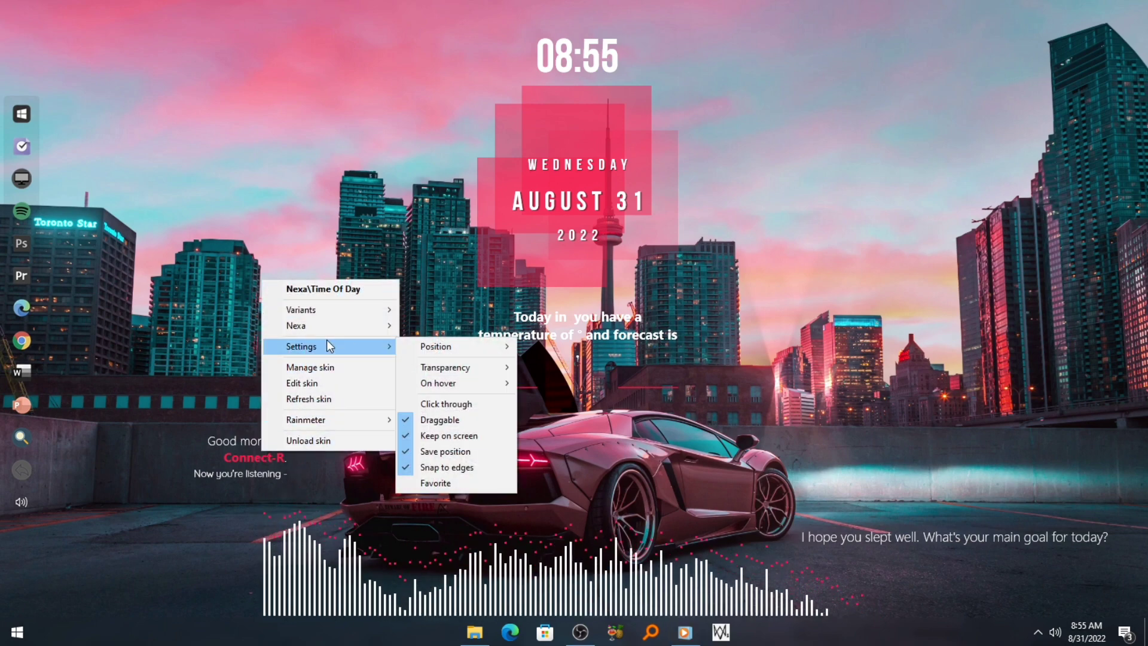
{"action": "left_click", "coordinate": [436, 403]}
{"action": "right_click", "coordinate": [272, 472]}
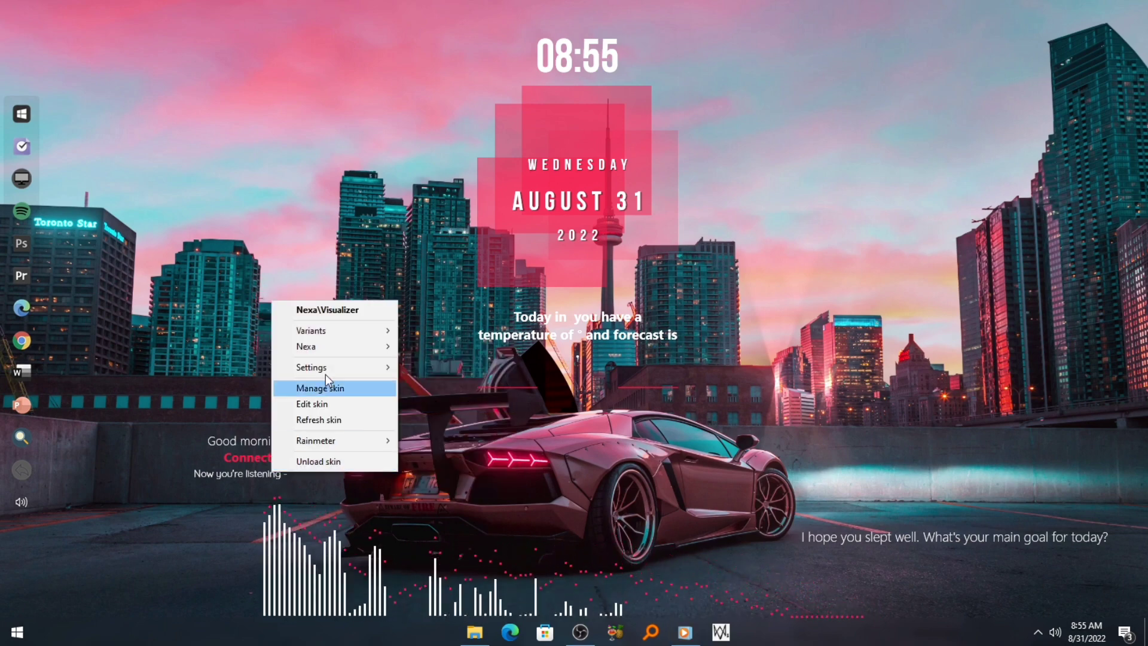
{"action": "mouse_move", "coordinate": [339, 366]}
{"action": "left_click", "coordinate": [435, 425]}
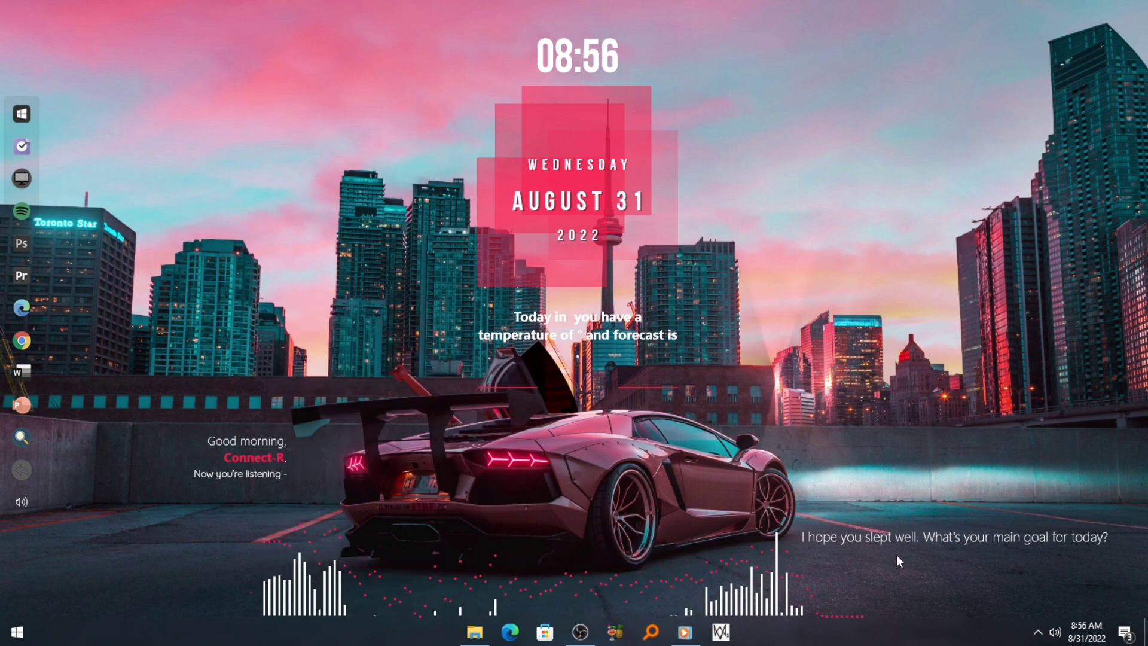
- Enable click-through for the Nexa Reminder goal message and the Time and Date skin
{"action": "right_click", "coordinate": [915, 539]}
{"action": "mouse_move", "coordinate": [981, 433]}
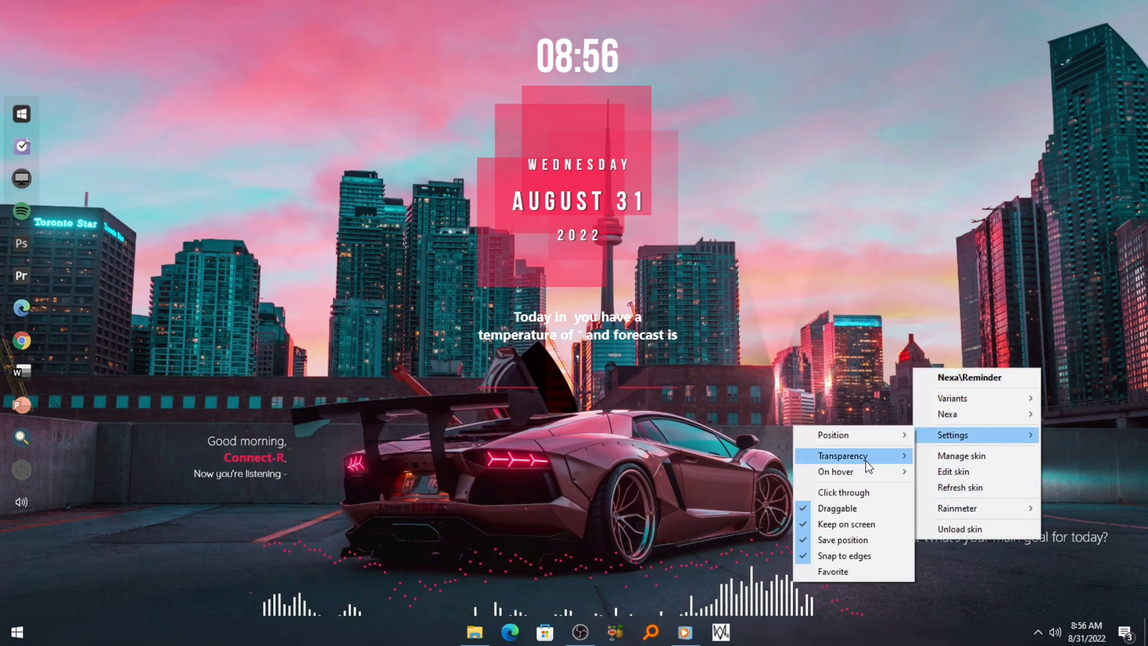
{"action": "left_click", "coordinate": [844, 489]}
{"action": "right_click", "coordinate": [611, 228]}
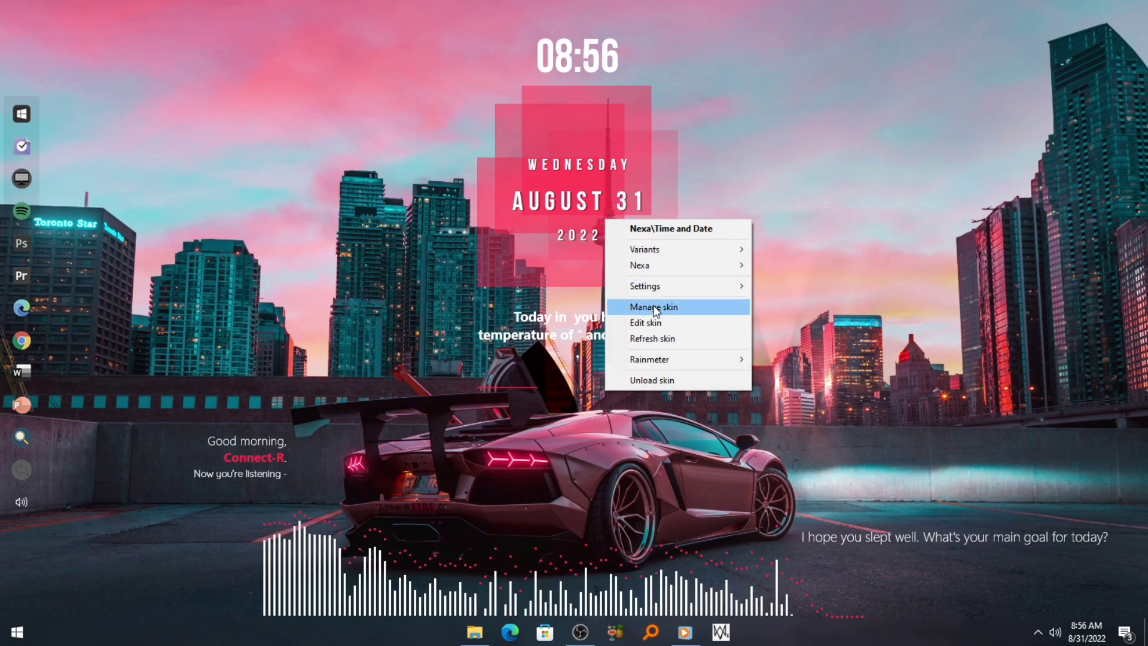
{"action": "mouse_move", "coordinate": [653, 287]}
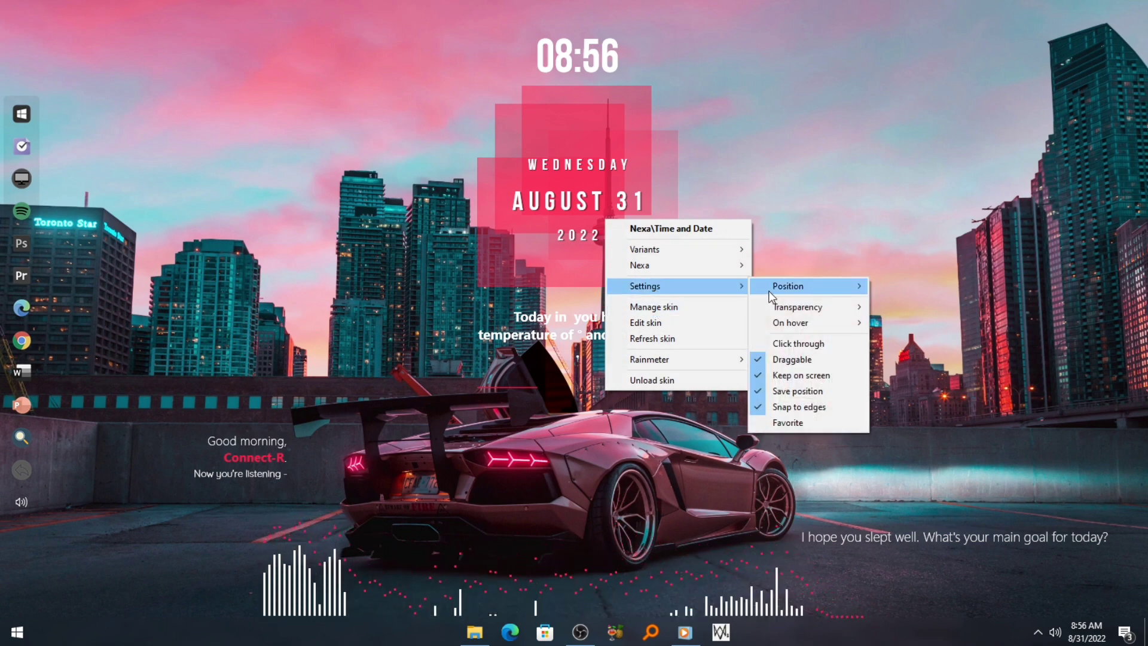
{"action": "left_click", "coordinate": [767, 344]}
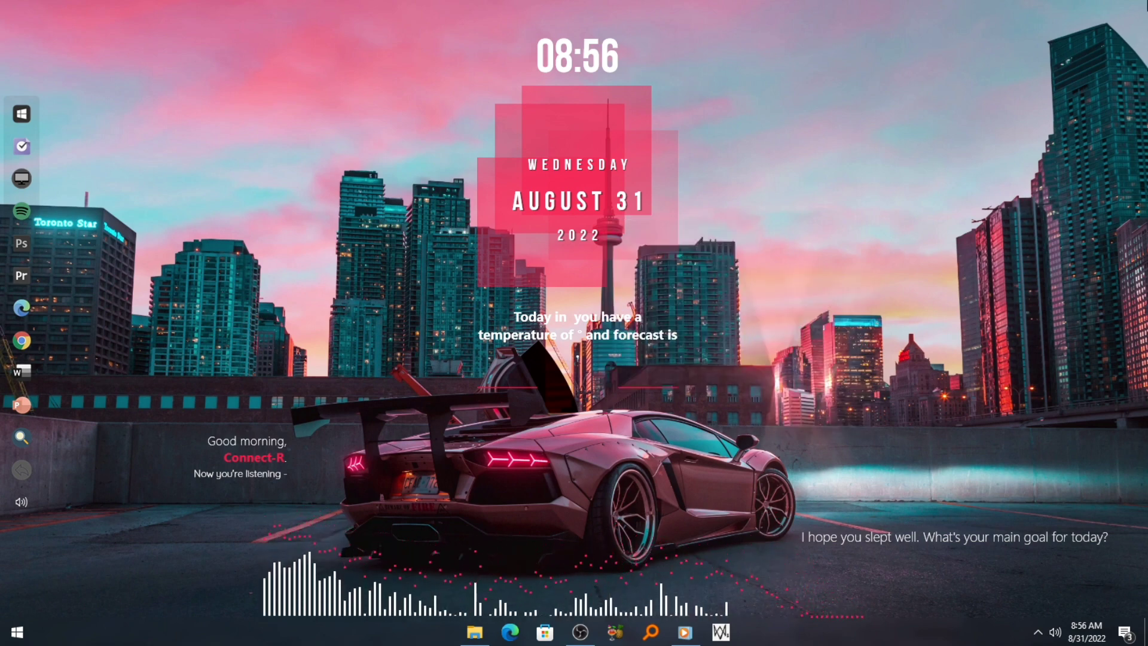